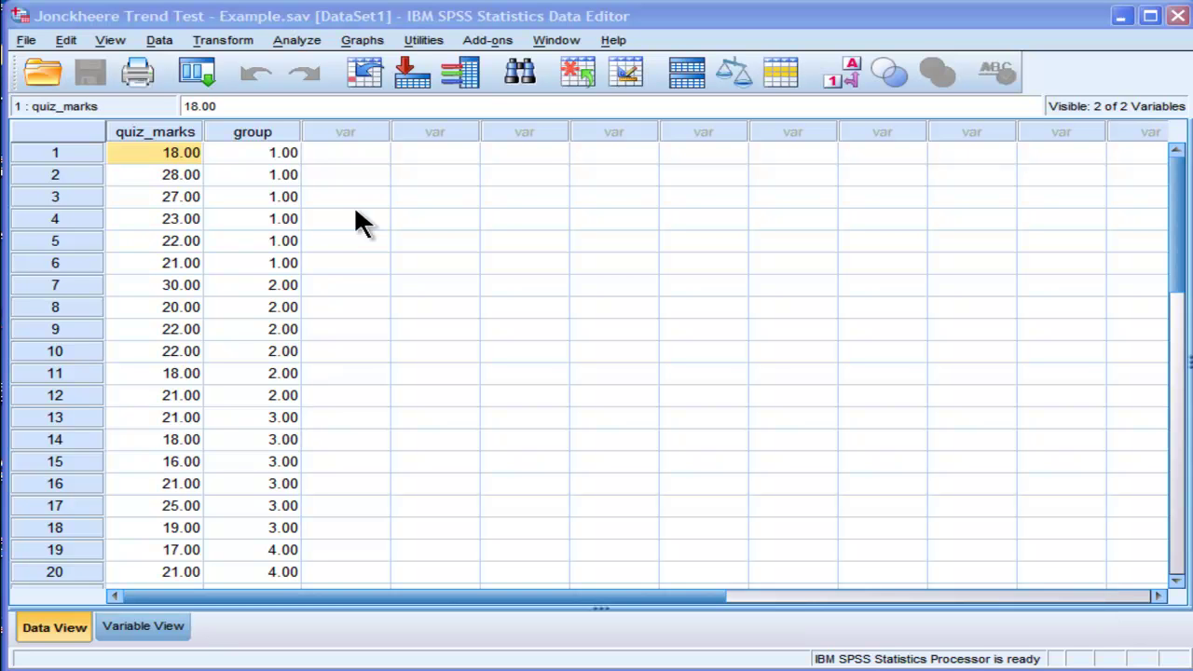
Inspect the quiz_marks and group columns in Data View by selecting cells and whole variables.
{"action": "left_click", "coordinate": [234, 154]}
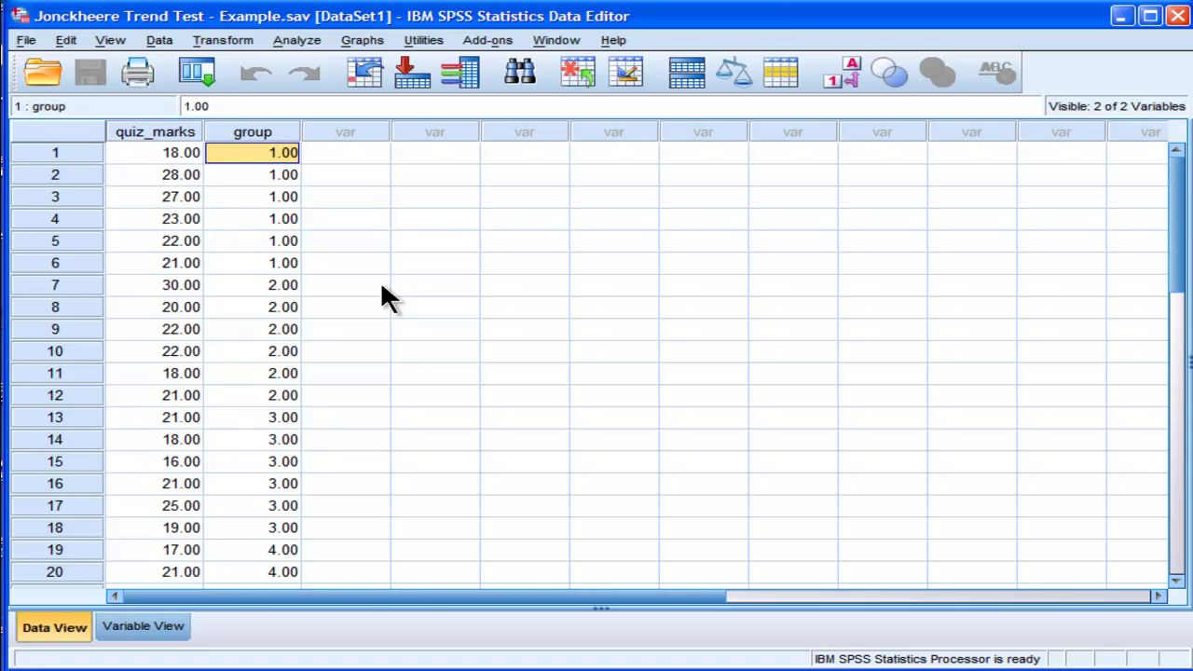
{"action": "left_click", "coordinate": [162, 157]}
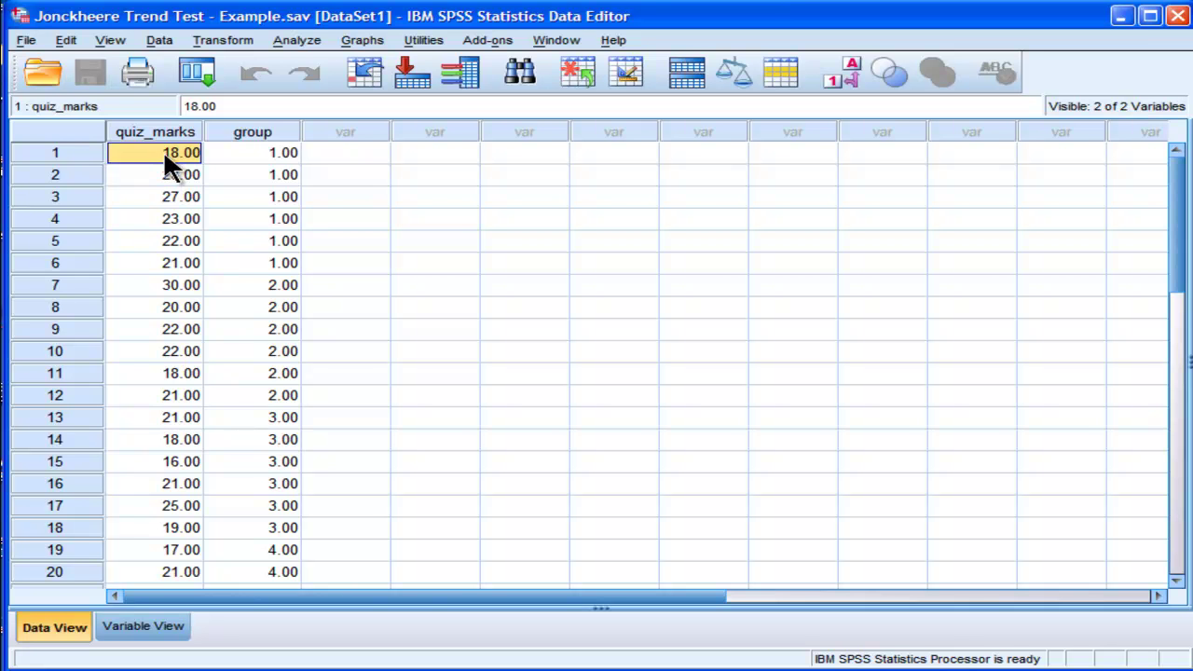
{"action": "left_click", "coordinate": [281, 152]}
{"action": "left_click", "coordinate": [261, 174]}
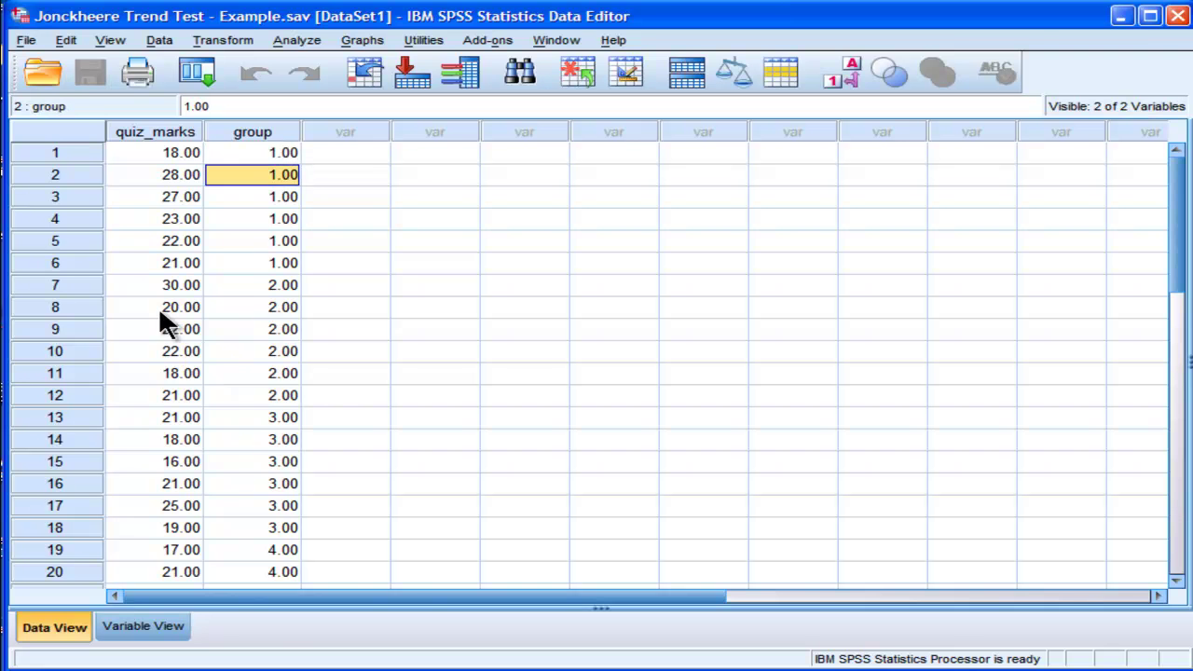
{"action": "left_click_drag", "start_coordinate": [155, 152], "coordinate": [155, 373]}
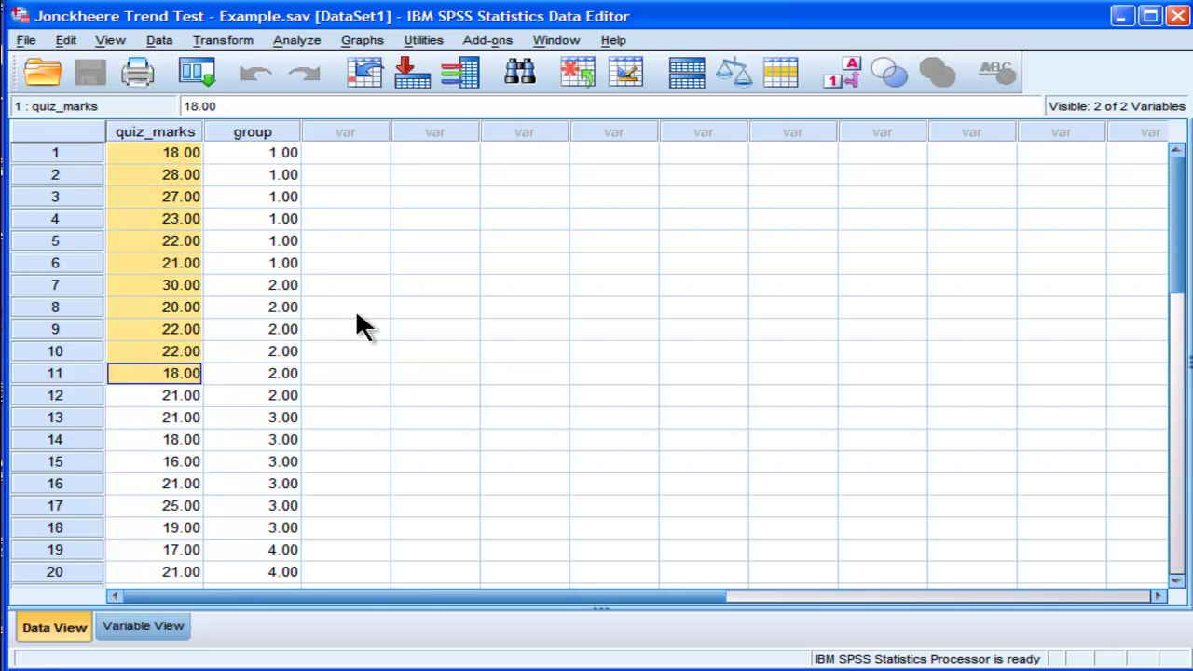
{"action": "left_click", "coordinate": [332, 156]}
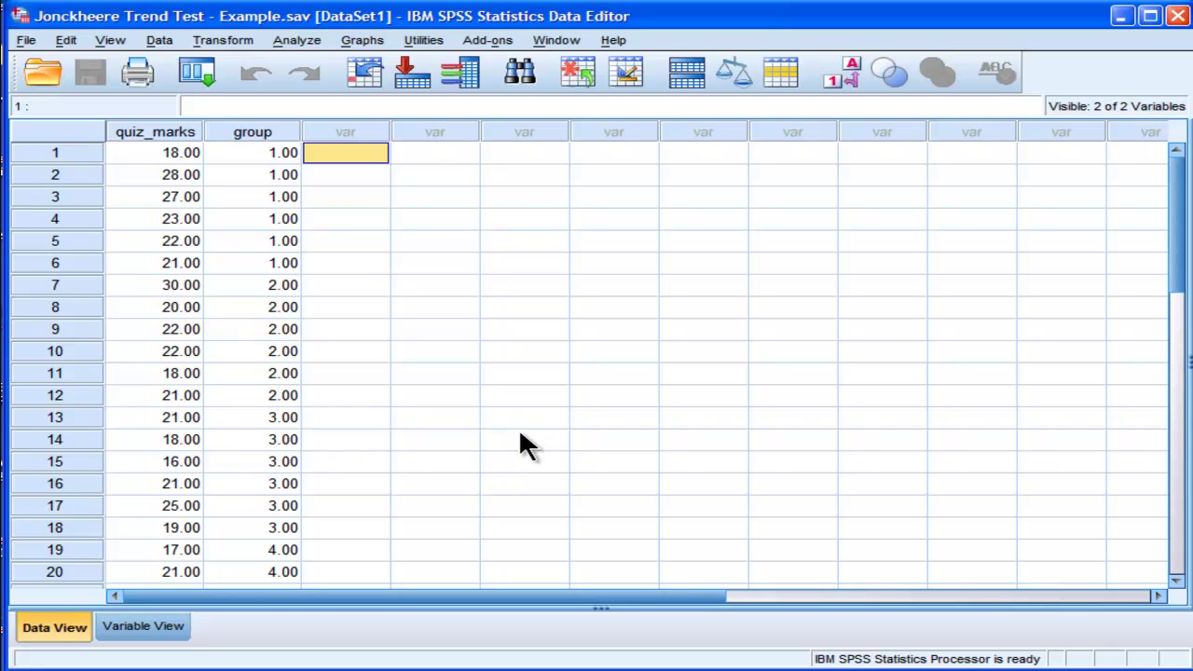
{"action": "left_click", "coordinate": [144, 132]}
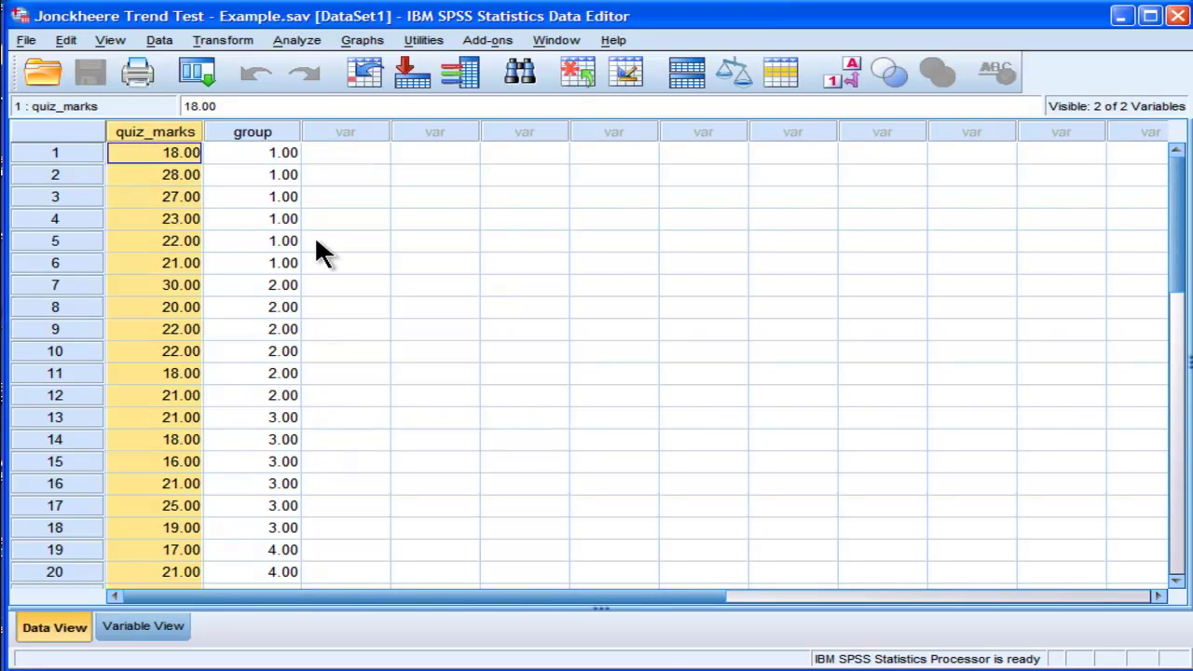
{"action": "left_click", "coordinate": [167, 152]}
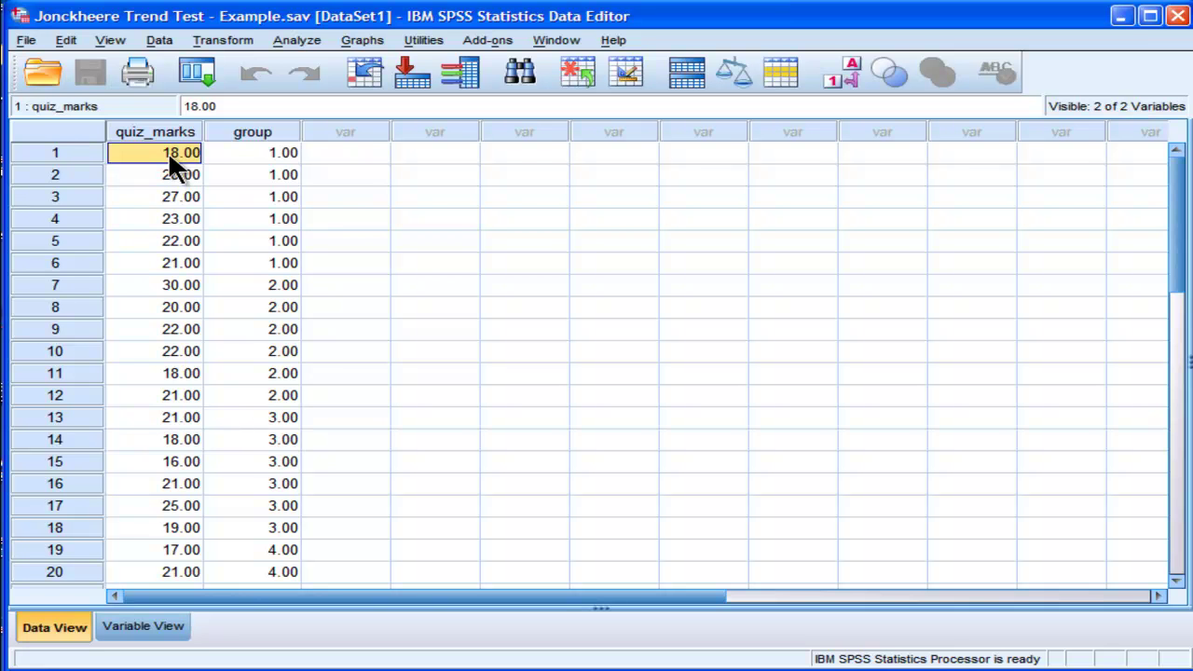
{"action": "left_click", "coordinate": [271, 134]}
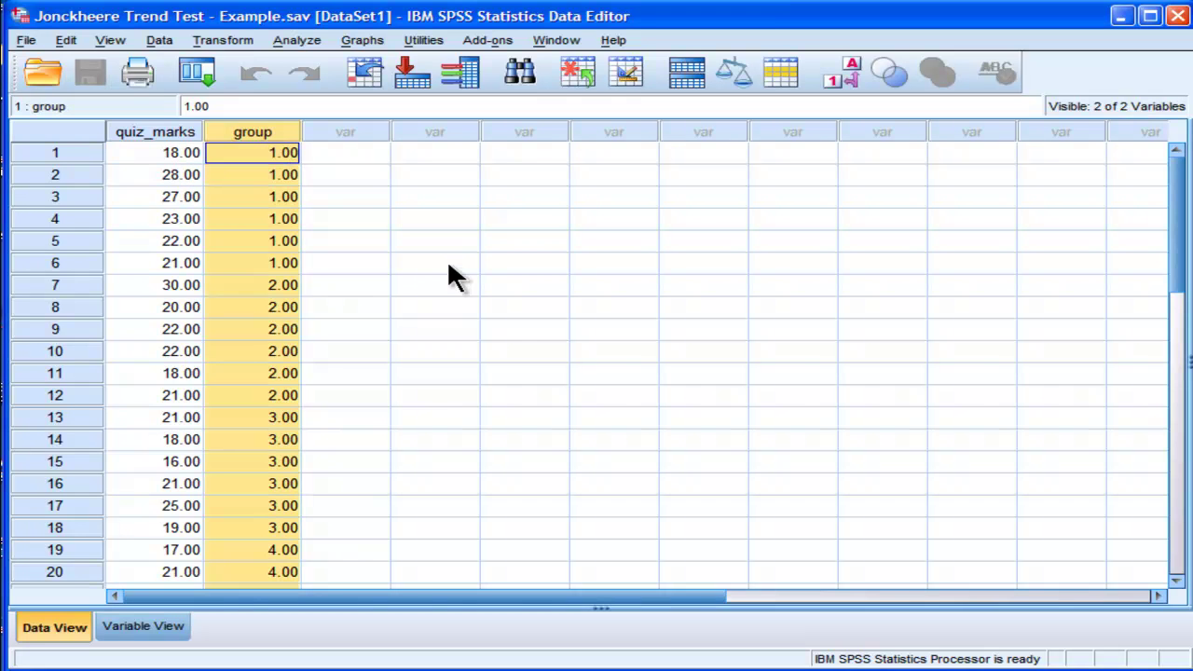
{"action": "scroll", "coordinate": [493, 324], "scroll_direction": "down", "scroll_amount": 1}
{"action": "scroll", "coordinate": [493, 324], "scroll_direction": "down", "scroll_amount": 2}
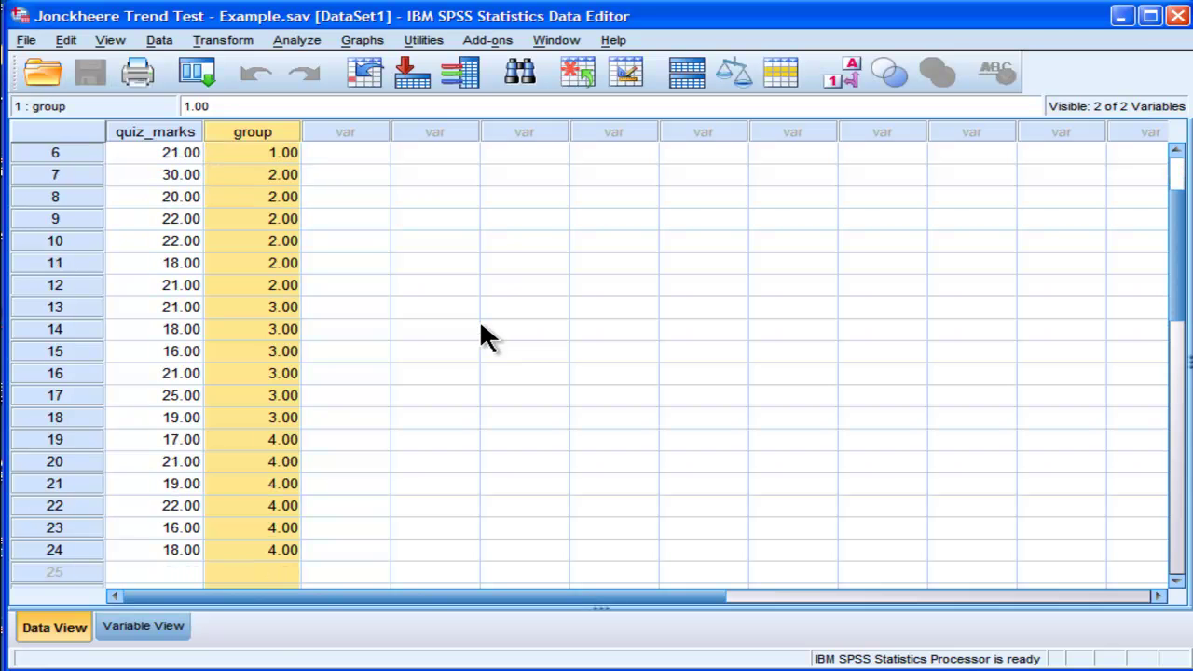
{"action": "scroll", "coordinate": [479, 319], "scroll_direction": "up", "scroll_amount": 3}
{"action": "left_click", "coordinate": [177, 261]}
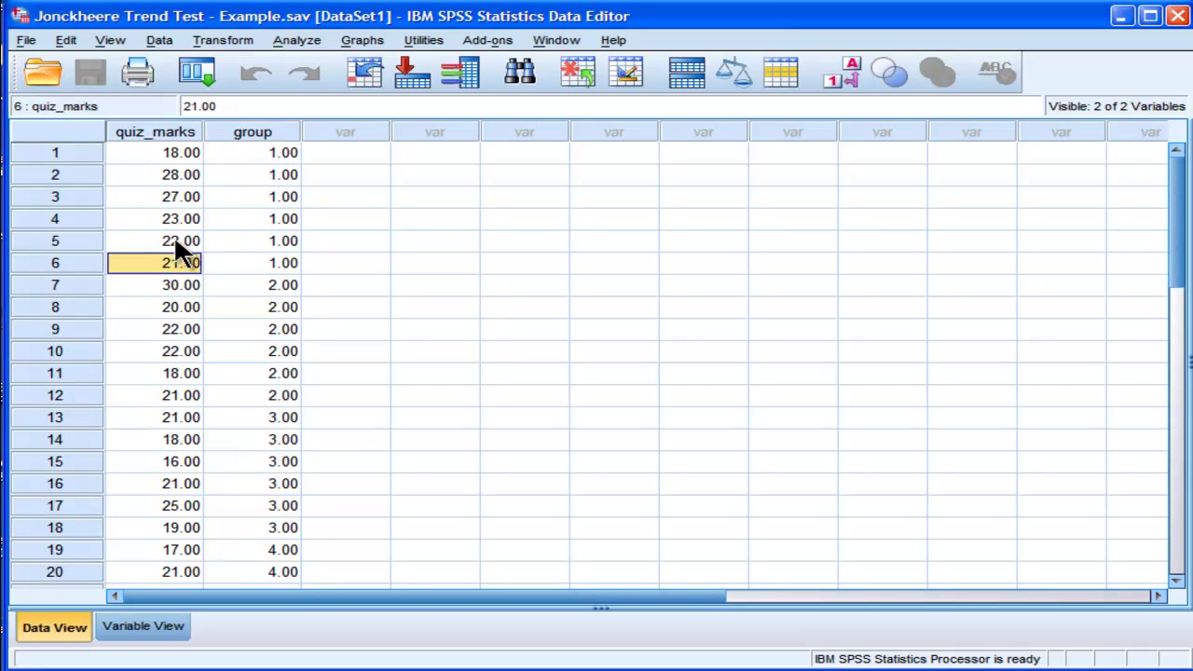
{"action": "left_click", "coordinate": [175, 241]}
{"action": "left_click", "coordinate": [179, 218]}
{"action": "left_click", "coordinate": [179, 196]}
{"action": "left_click", "coordinate": [174, 154]}
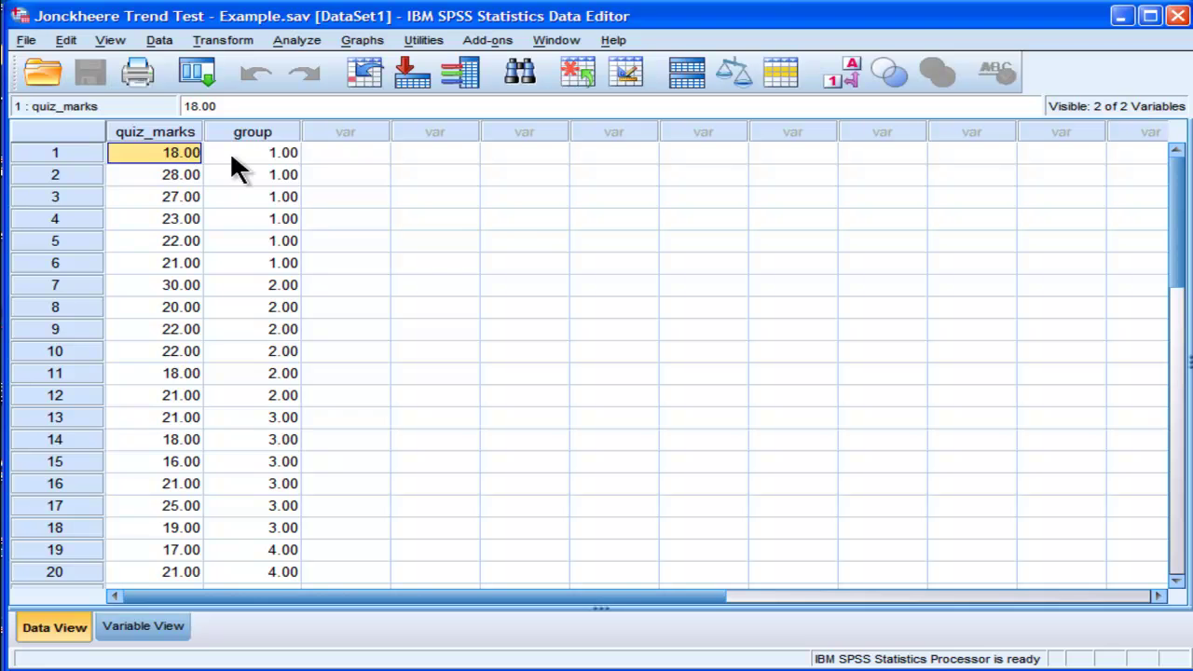
{"action": "left_click", "coordinate": [281, 155]}
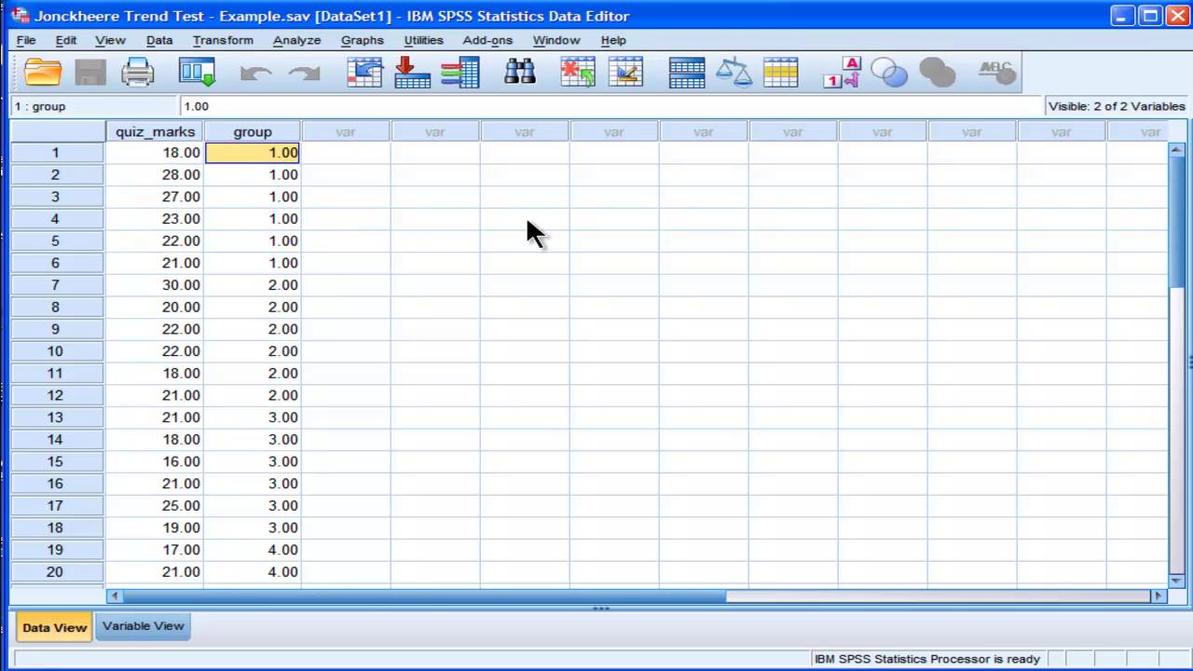
Highlight the cases coded as groups 1, 3 and 4 to see how the groups are arranged.
{"action": "key", "text": "shift+Down"}
{"action": "key", "text": "shift+Down"}
{"action": "key", "text": "shift+Down"}
{"action": "key", "text": "shift+Down"}
{"action": "key", "text": "shift+Down"}
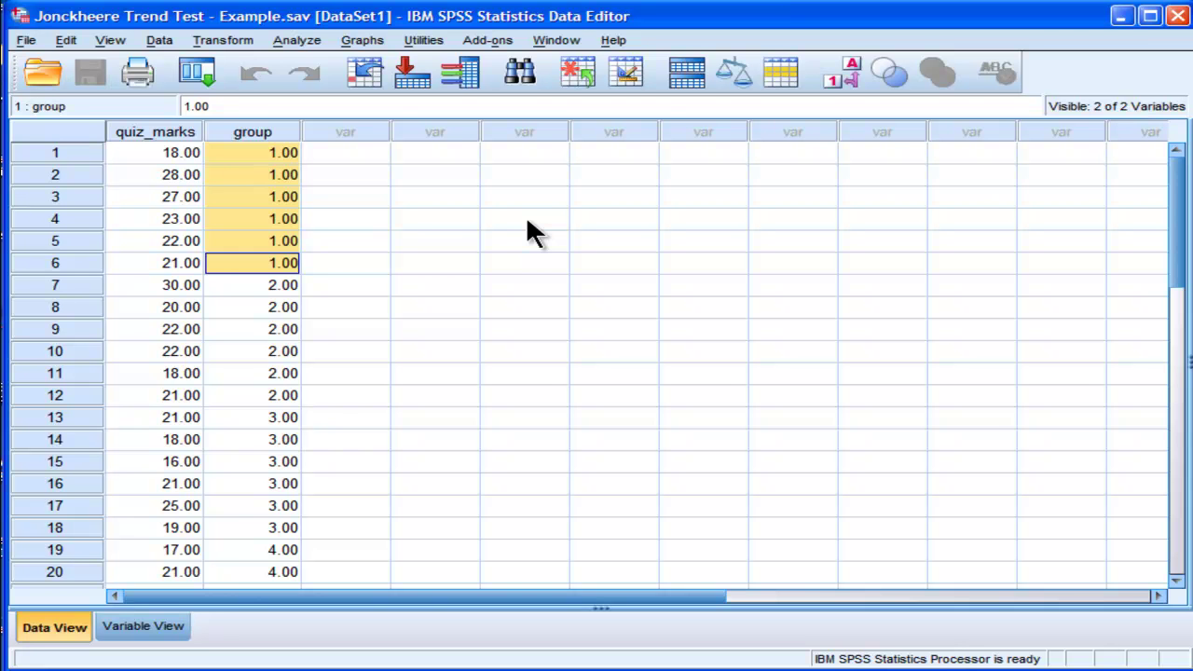
{"action": "key", "text": "Down"}
{"action": "key", "text": "Down"}
{"action": "key", "text": "Down"}
{"action": "key", "text": "Down"}
{"action": "key", "text": "Down"}
{"action": "key", "text": "Down"}
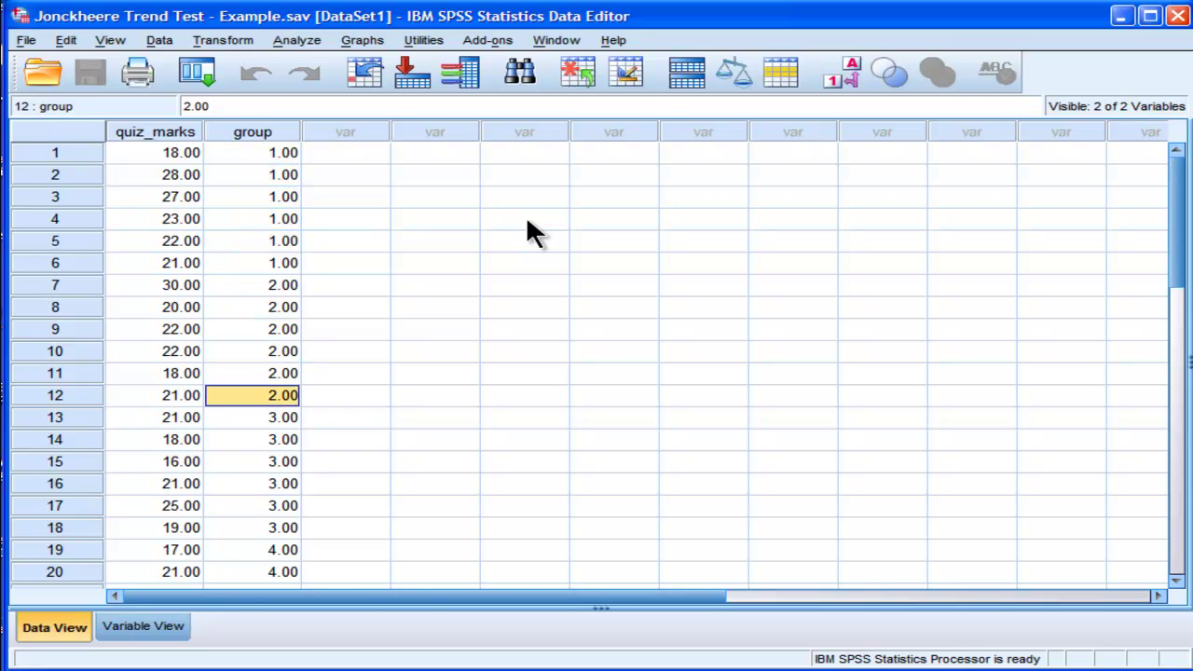
{"action": "key", "text": "Down"}
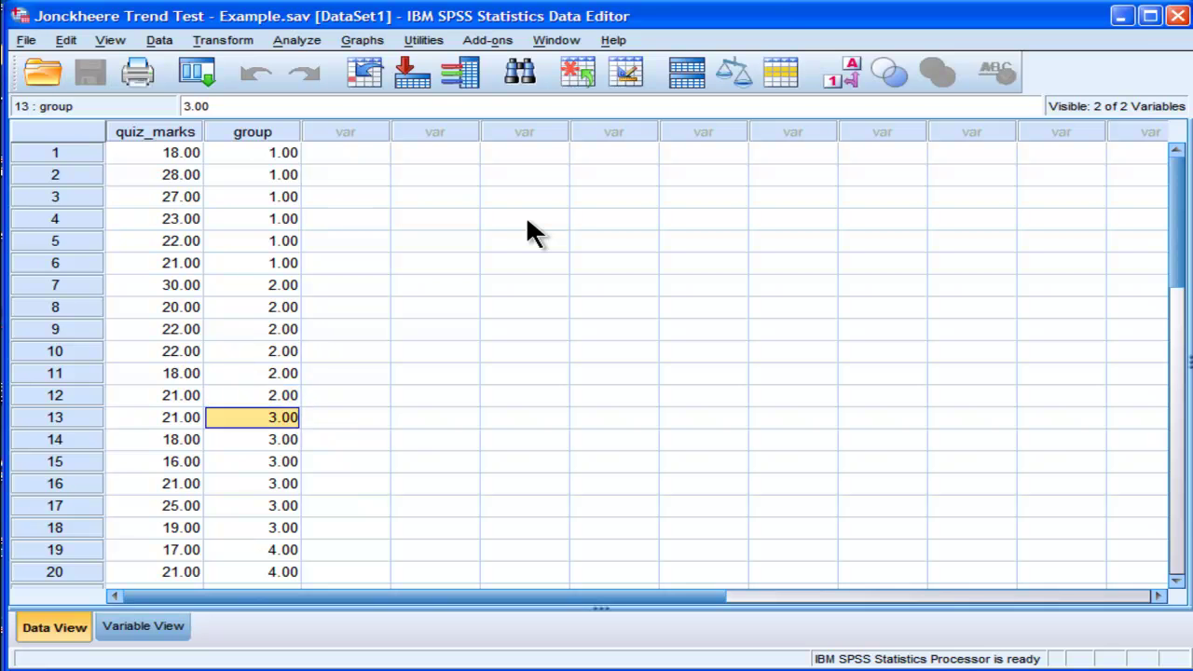
{"action": "key", "text": "shift+Down"}
{"action": "key", "text": "shift+Down"}
{"action": "key", "text": "shift+Down"}
{"action": "key", "text": "shift+Down"}
{"action": "key", "text": "Down"}
{"action": "key", "text": "Down"}
{"action": "key", "text": "Down"}
{"action": "key", "text": "Down"}
{"action": "key", "text": "Down"}
{"action": "key", "text": "Down"}
{"action": "key", "text": "Down"}
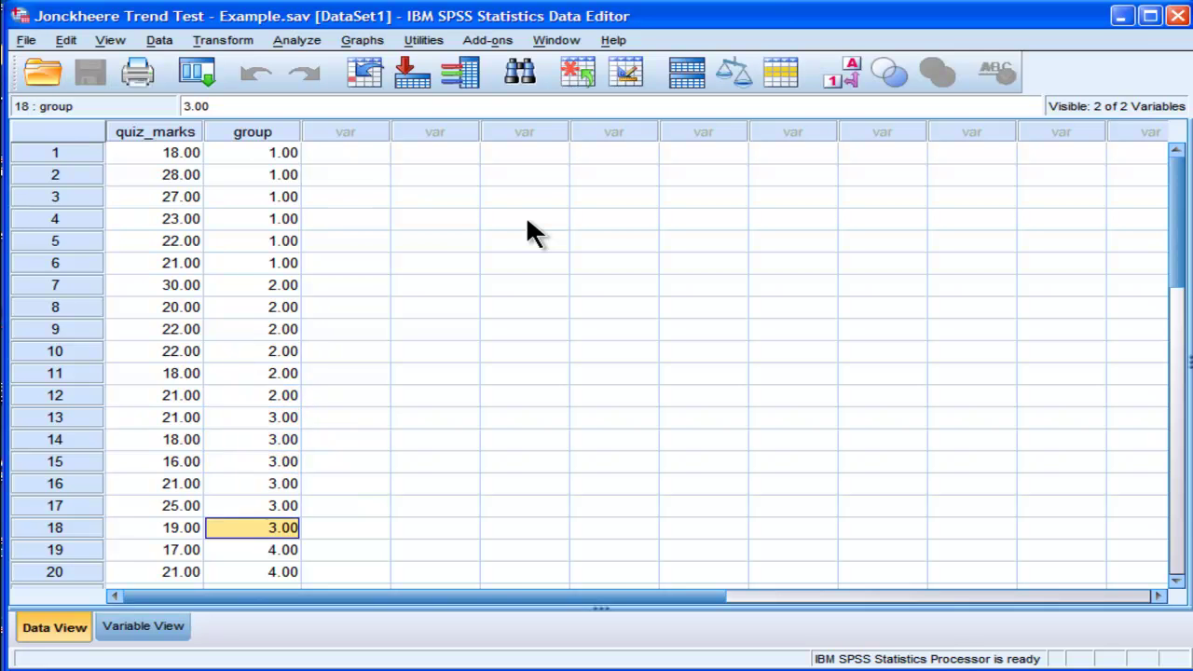
{"action": "key", "text": "Up"}
{"action": "key", "text": "Up"}
{"action": "key", "text": "Up"}
{"action": "key", "text": "Up"}
{"action": "key", "text": "Up"}
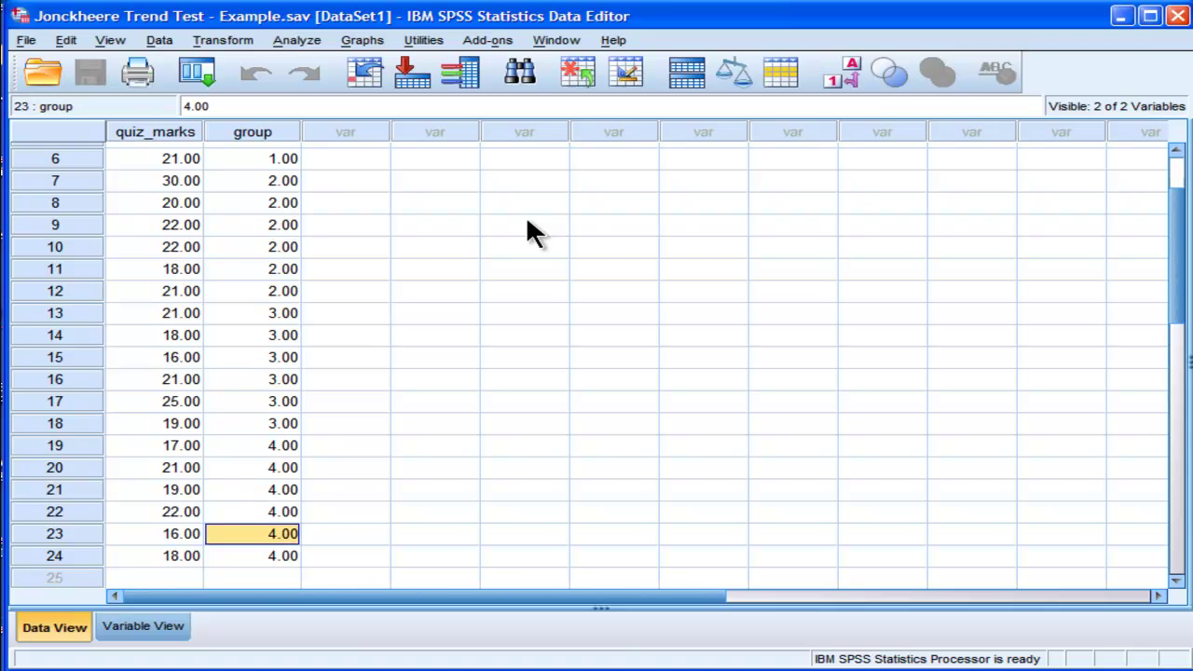
{"action": "key", "text": "shift+Down"}
{"action": "key", "text": "shift+Down"}
{"action": "key", "text": "shift+Down"}
{"action": "key", "text": "shift+Down"}
{"action": "key", "text": "shift+Down"}
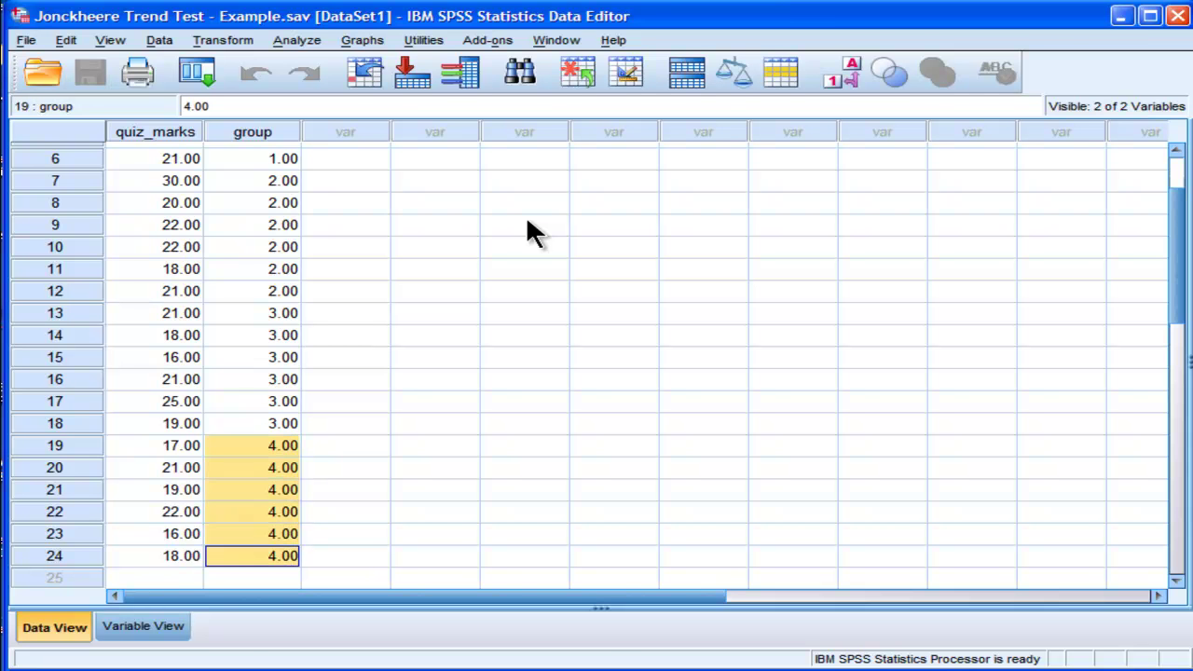
{"action": "key", "text": "Up"}
{"action": "key", "text": "Up"}
{"action": "key", "text": "Up"}
{"action": "key", "text": "Up"}
{"action": "key", "text": "Up"}
{"action": "key", "text": "Up"}
{"action": "key", "text": "Up"}
{"action": "key", "text": "Up"}
{"action": "key", "text": "Up"}
{"action": "key", "text": "Up"}
{"action": "key", "text": "Up"}
{"action": "key", "text": "Up"}
{"action": "key", "text": "Up"}
{"action": "key", "text": "Up"}
{"action": "key", "text": "Up"}
{"action": "key", "text": "Up"}
{"action": "key", "text": "Up"}
{"action": "key", "text": "Up"}
{"action": "key", "text": "Up"}
{"action": "key", "text": "Up"}
{"action": "key", "text": "Up"}
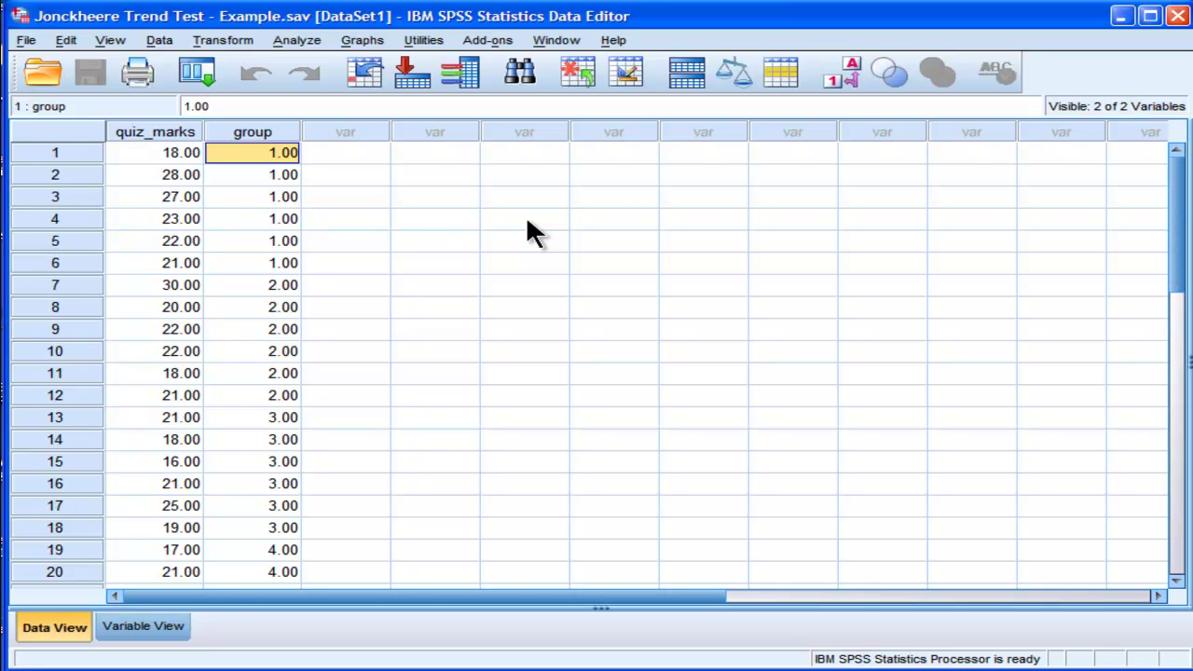
{"action": "key", "text": "Left"}
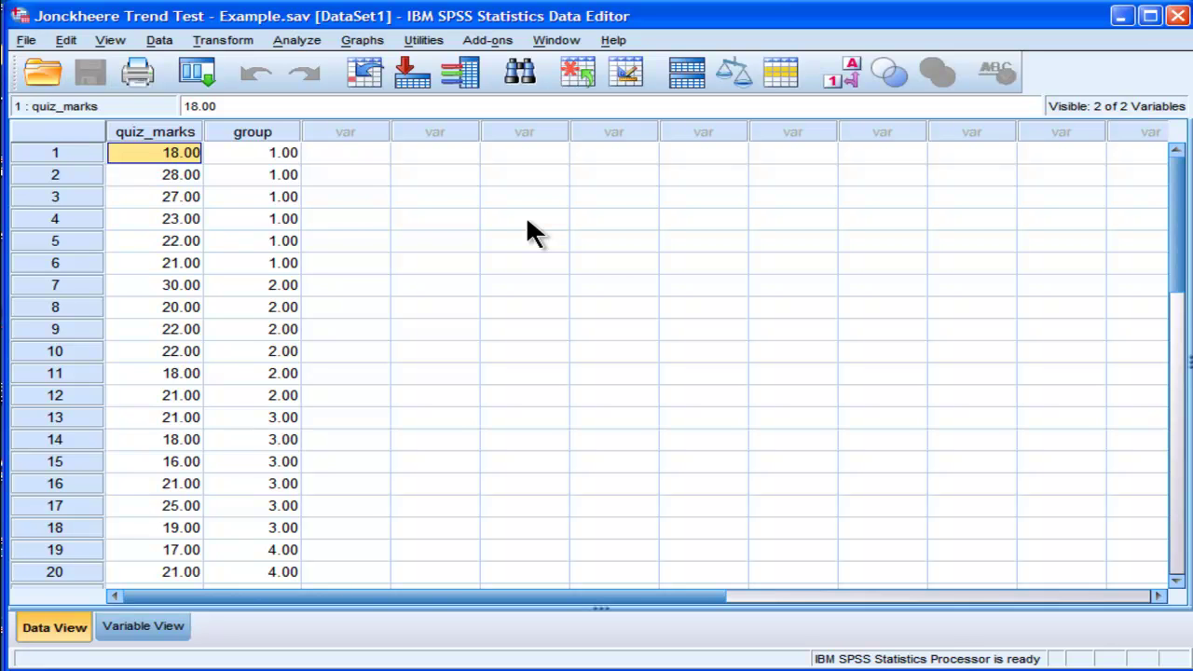
{"action": "key", "text": "Down"}
{"action": "key", "text": "Down"}
{"action": "key", "text": "Down"}
{"action": "key", "text": "Down"}
{"action": "key", "text": "Down"}
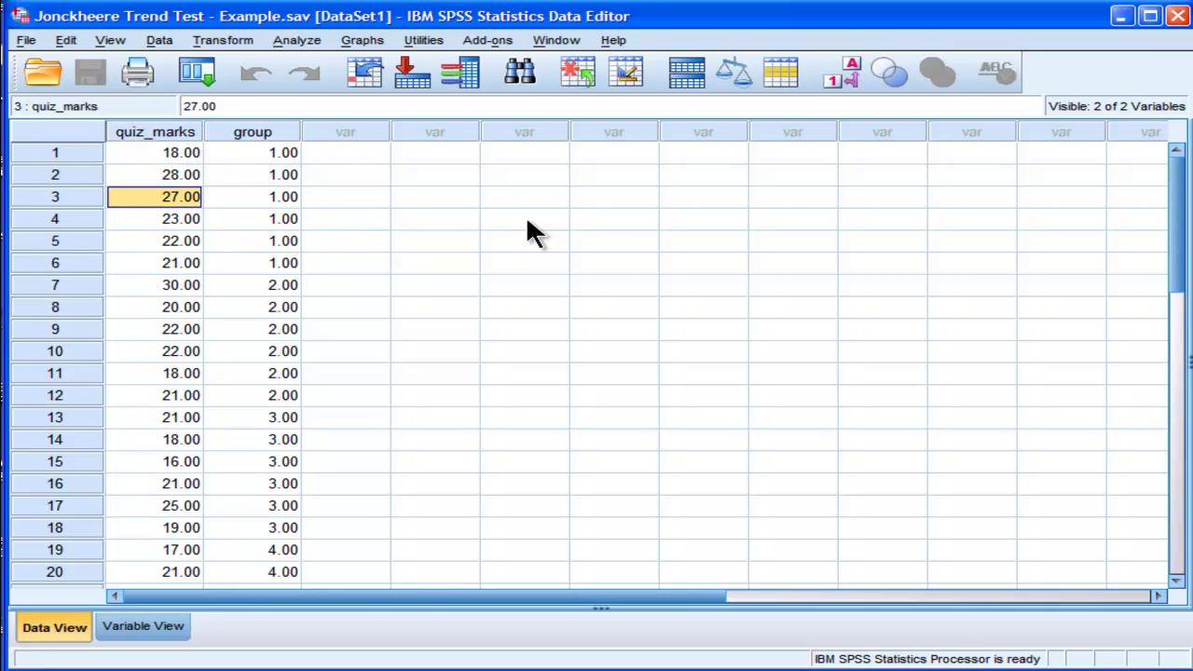
{"action": "key", "text": "Down"}
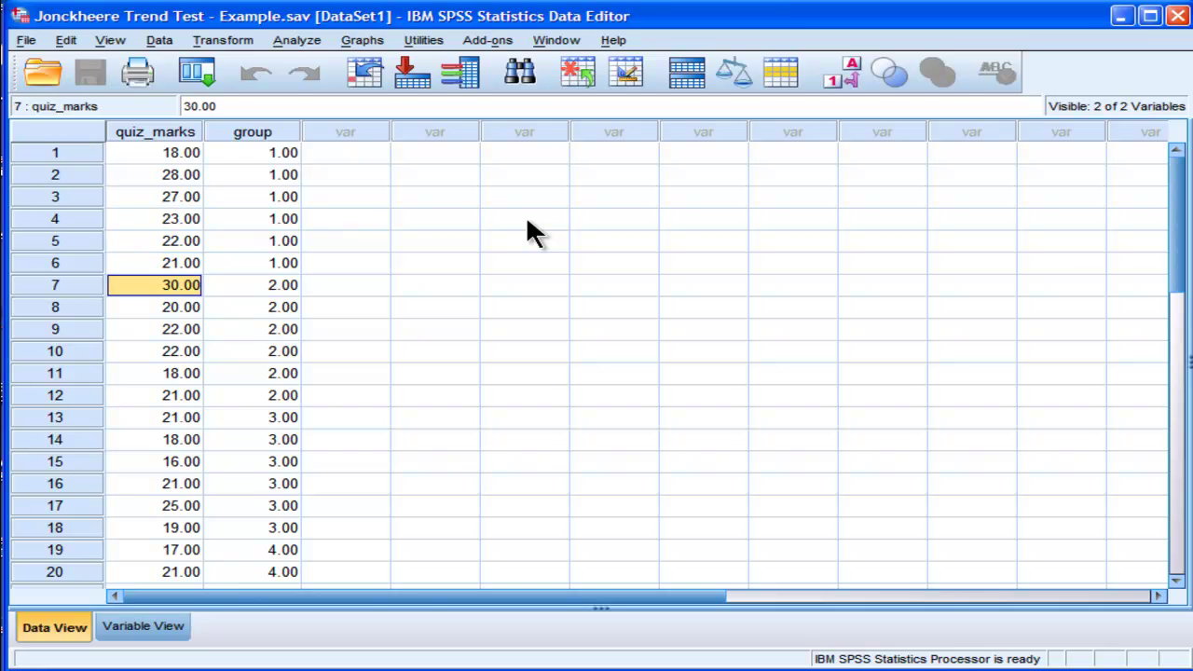
{"action": "key", "text": "Down"}
{"action": "key", "text": "Down"}
{"action": "key", "text": "Down"}
{"action": "key", "text": "Down"}
{"action": "key", "text": "Down"}
{"action": "key", "text": "Down"}
{"action": "key", "text": "Down"}
{"action": "key", "text": "Down"}
{"action": "key", "text": "Down"}
{"action": "key", "text": "Down"}
{"action": "key", "text": "Down"}
{"action": "key", "text": "Down"}
{"action": "key", "text": "Down"}
{"action": "key", "text": "Down"}
{"action": "key", "text": "Down"}
{"action": "key", "text": "Down"}
{"action": "key", "text": "Down"}
{"action": "key", "text": "Down"}
{"action": "key", "text": "Down"}
{"action": "key", "text": "Down"}
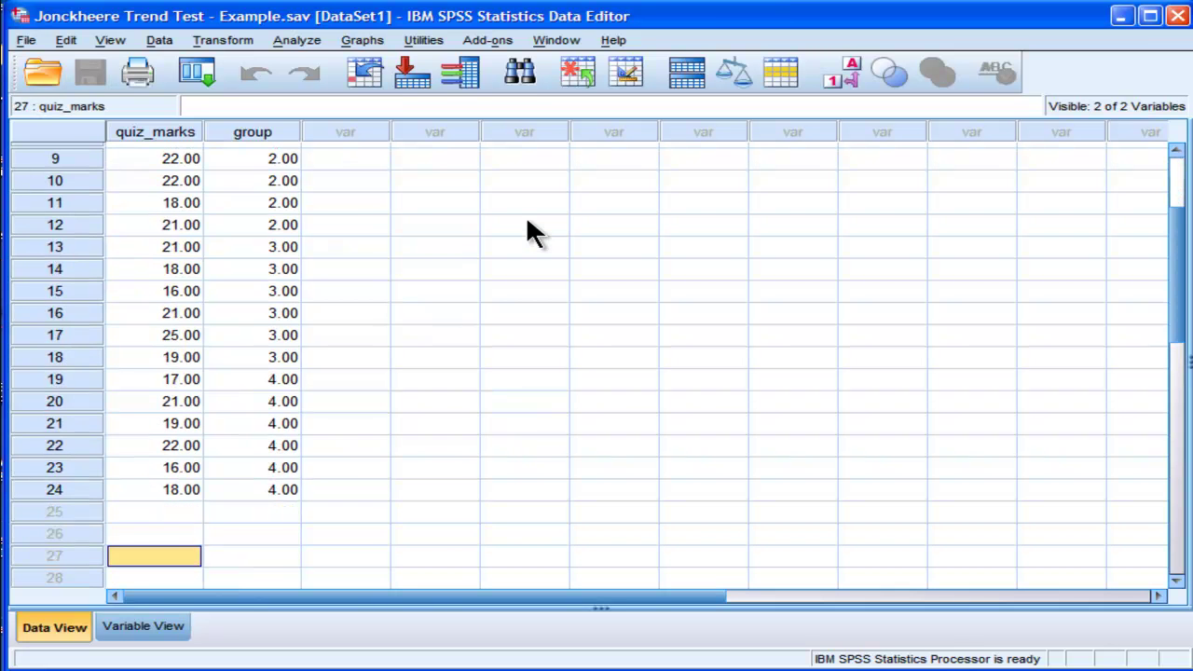
{"action": "key", "text": "Up"}
{"action": "key", "text": "Up"}
{"action": "key", "text": "Up"}
{"action": "key", "text": "Up"}
{"action": "key", "text": "Up"}
{"action": "key", "text": "Up"}
{"action": "key", "text": "Up"}
{"action": "key", "text": "Up"}
{"action": "key", "text": "Up"}
{"action": "key", "text": "Up"}
{"action": "key", "text": "Up"}
{"action": "key", "text": "Up"}
{"action": "key", "text": "Up"}
{"action": "key", "text": "Up"}
{"action": "key", "text": "Up"}
{"action": "key", "text": "Up"}
{"action": "key", "text": "Up"}
{"action": "key", "text": "Up"}
{"action": "key", "text": "Up"}
{"action": "key", "text": "Up"}
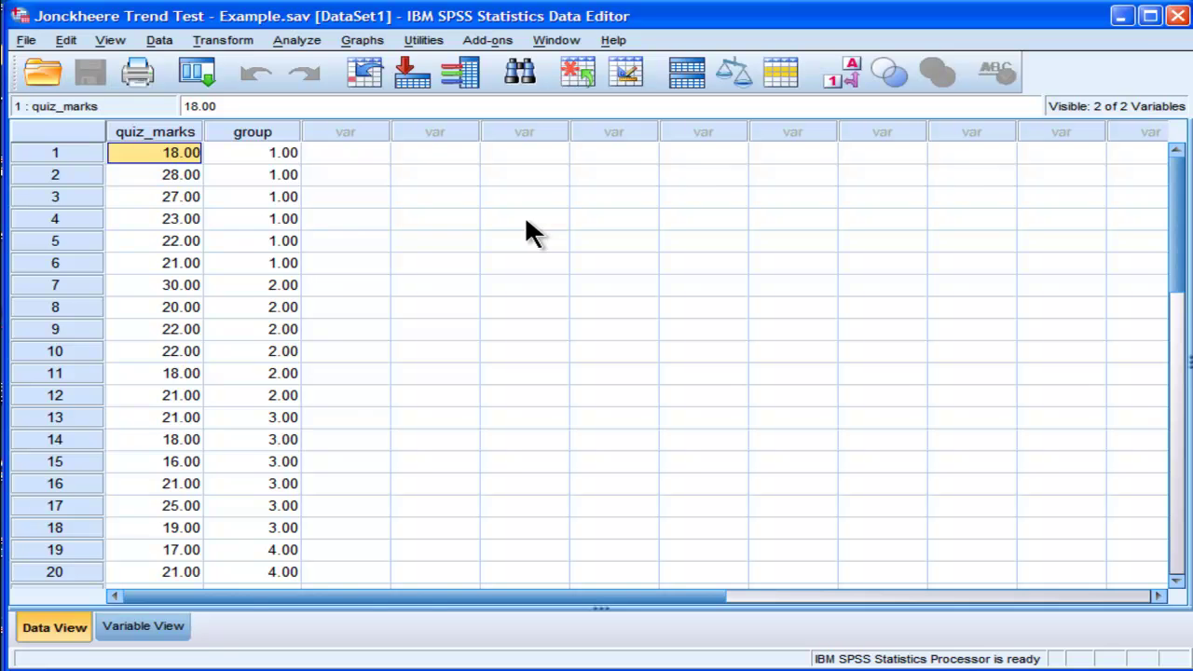
Step through the quiz marks of groups 1 and 2 to compare their values.
{"action": "left_click", "coordinate": [283, 155]}
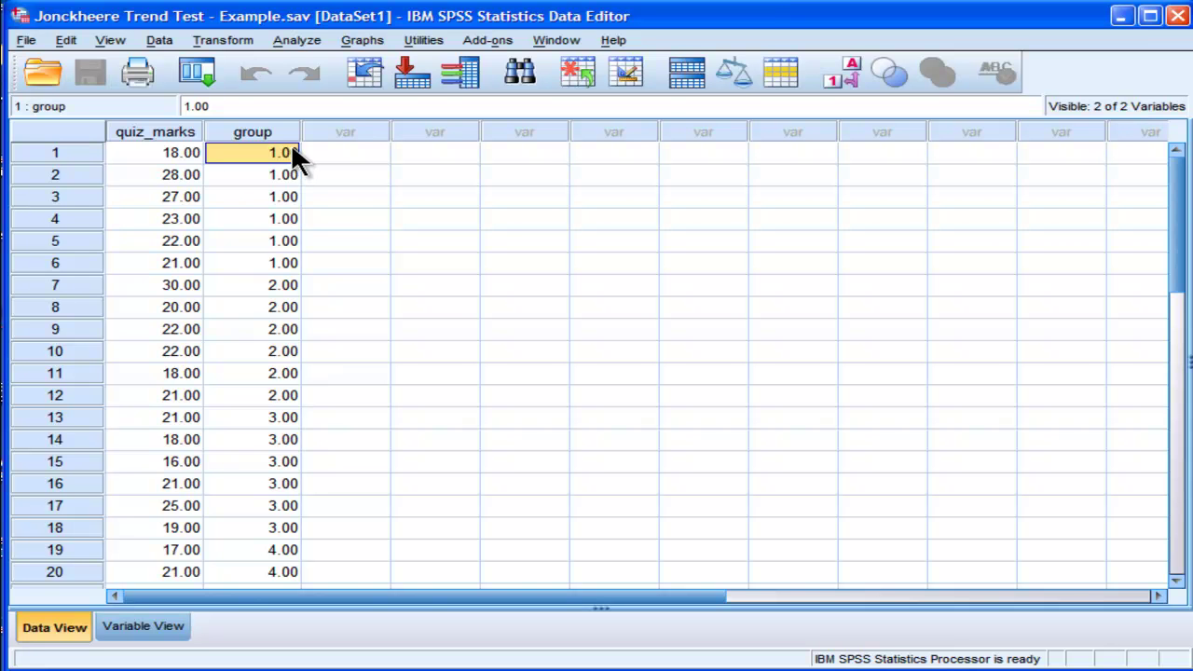
{"action": "left_click", "coordinate": [191, 153]}
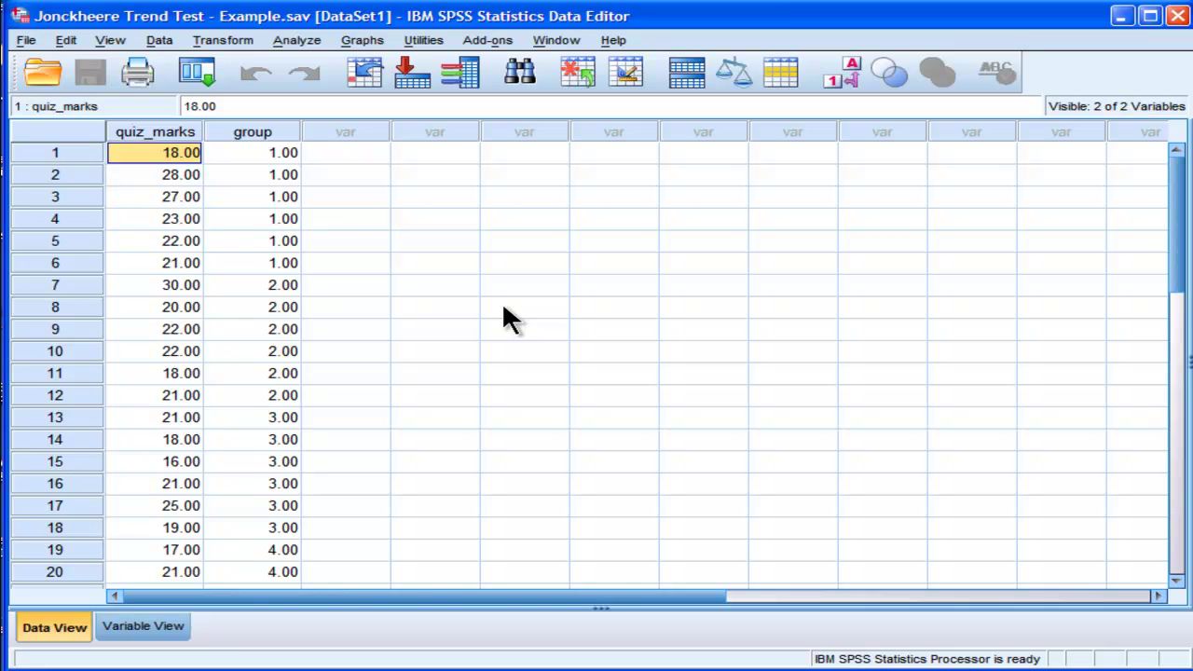
{"action": "key", "text": "Down"}
{"action": "key", "text": "Down"}
{"action": "key", "text": "Down"}
{"action": "key", "text": "Down"}
{"action": "key", "text": "Down"}
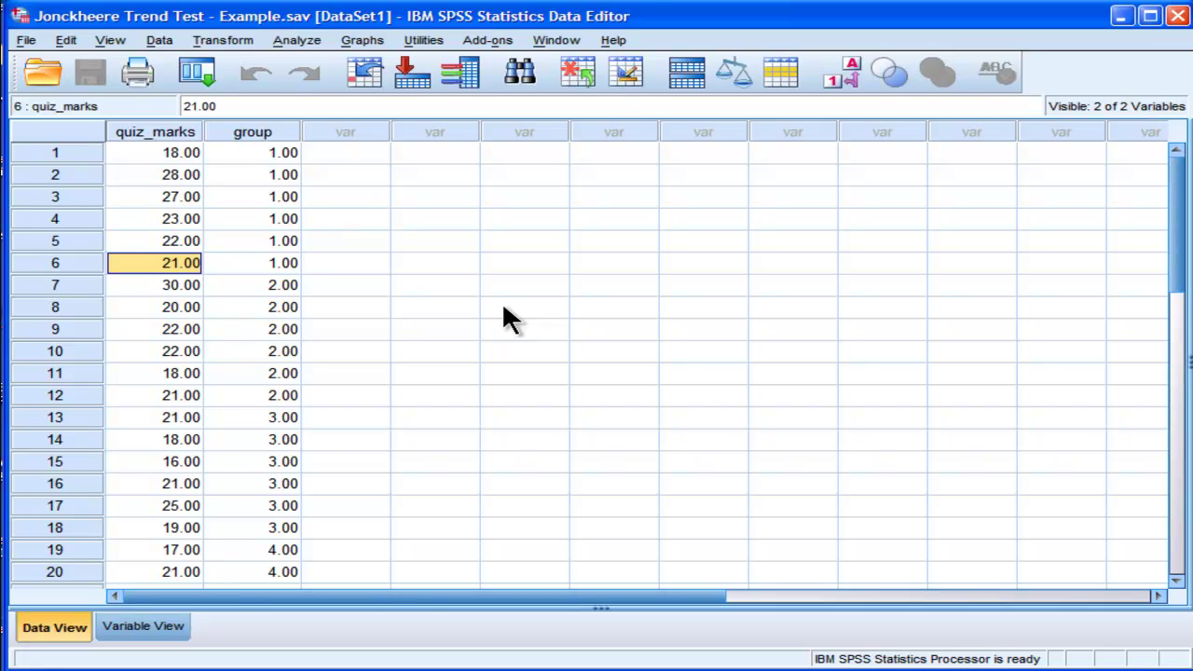
{"action": "key", "text": "Up"}
{"action": "key", "text": "Up"}
{"action": "key", "text": "Up"}
{"action": "key", "text": "Up"}
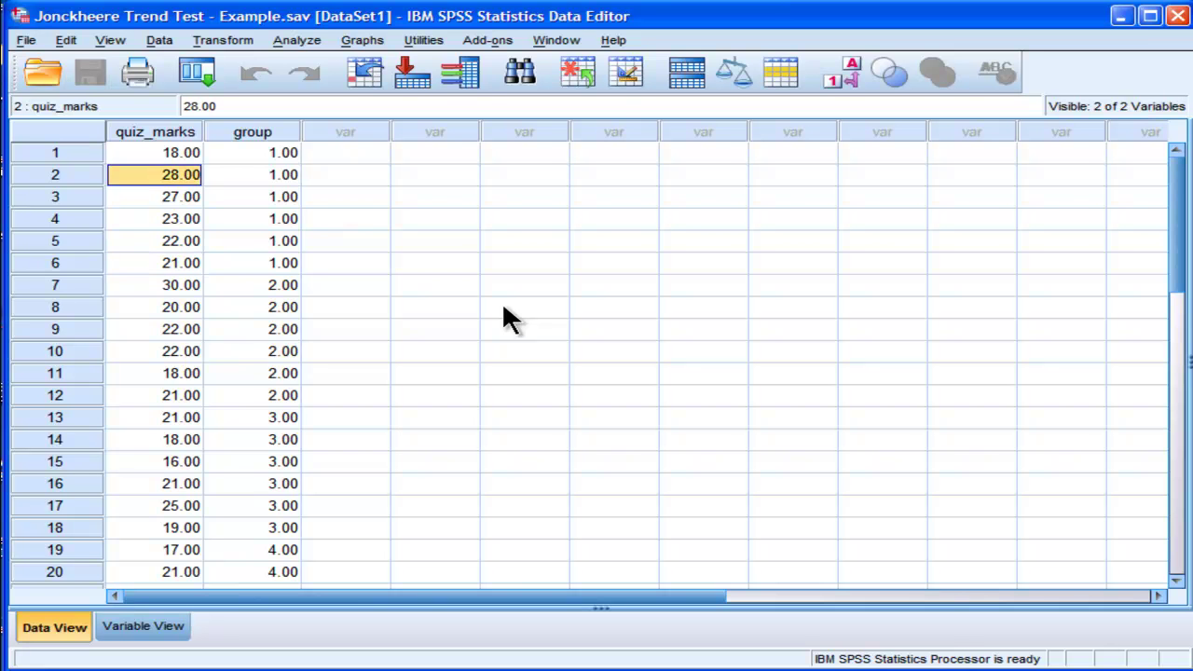
{"action": "key", "text": "Up"}
{"action": "key", "text": "Down"}
{"action": "key", "text": "Down"}
{"action": "key", "text": "Down"}
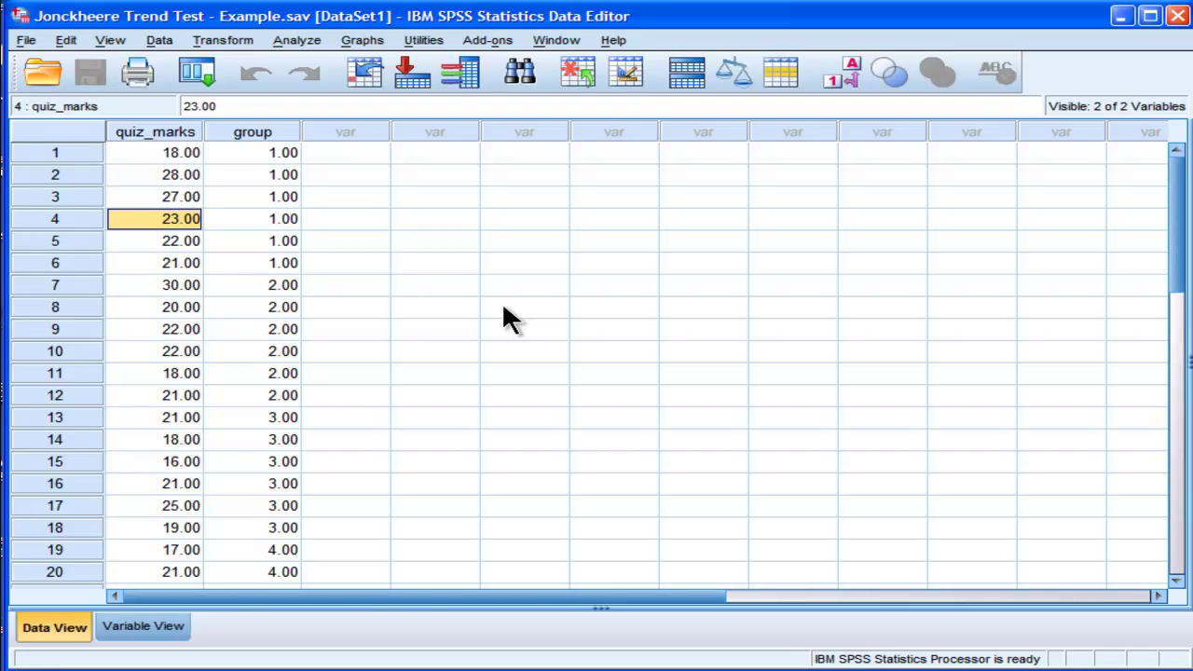
{"action": "key", "text": "Down"}
{"action": "key", "text": "Down"}
{"action": "key", "text": "Up"}
{"action": "key", "text": "ctrl+Up"}
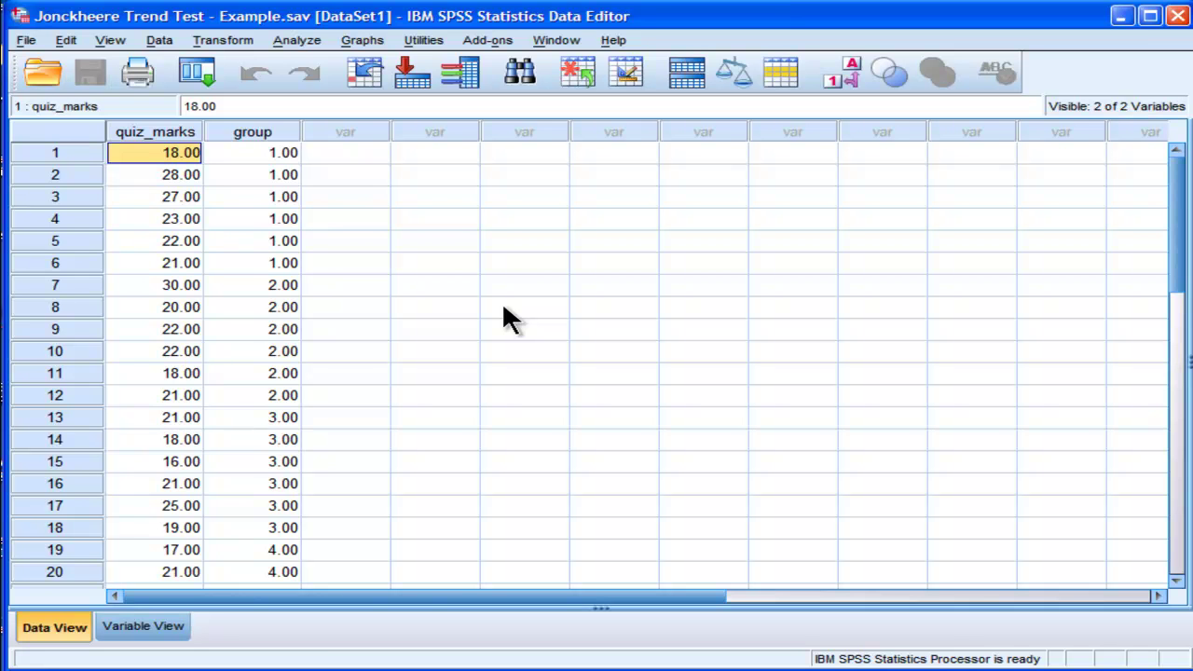
{"action": "key", "text": "Down"}
{"action": "key", "text": "Down"}
{"action": "key", "text": "Down"}
{"action": "key", "text": "Down"}
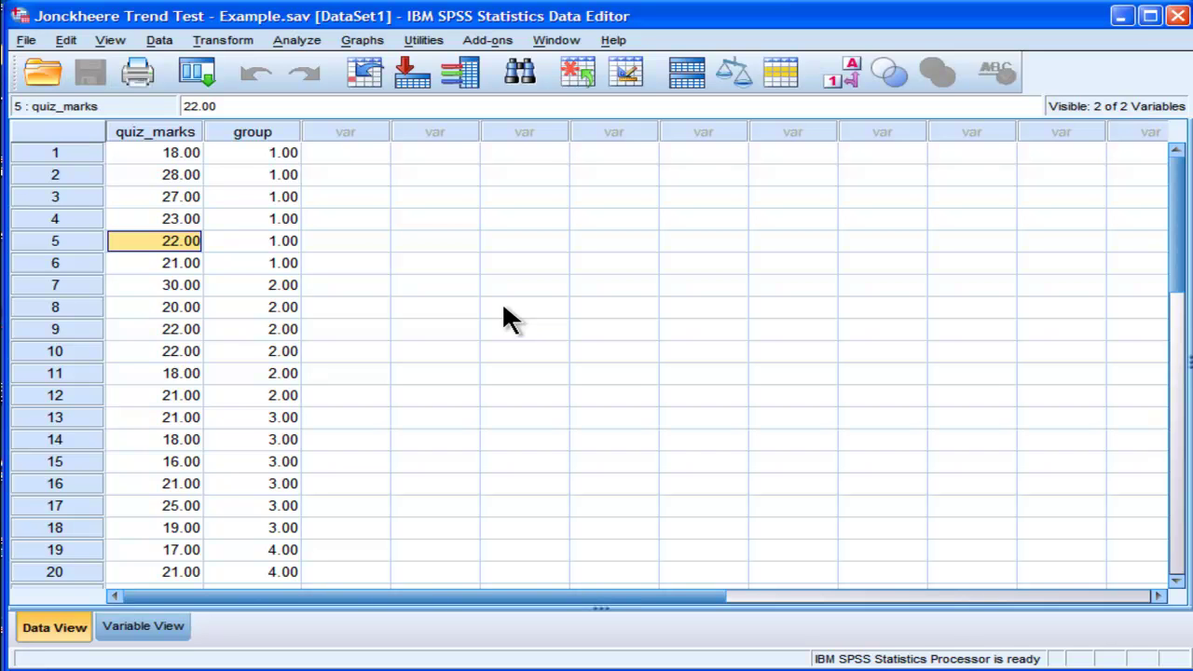
{"action": "key", "text": "Up"}
{"action": "key", "text": "Up"}
{"action": "key", "text": "Up"}
{"action": "key", "text": "Up"}
{"action": "key", "text": "Down"}
{"action": "key", "text": "Down"}
{"action": "key", "text": "Down"}
{"action": "key", "text": "Down"}
{"action": "key", "text": "Down"}
{"action": "key", "text": "Down"}
{"action": "key", "text": "Down"}
{"action": "key", "text": "Down"}
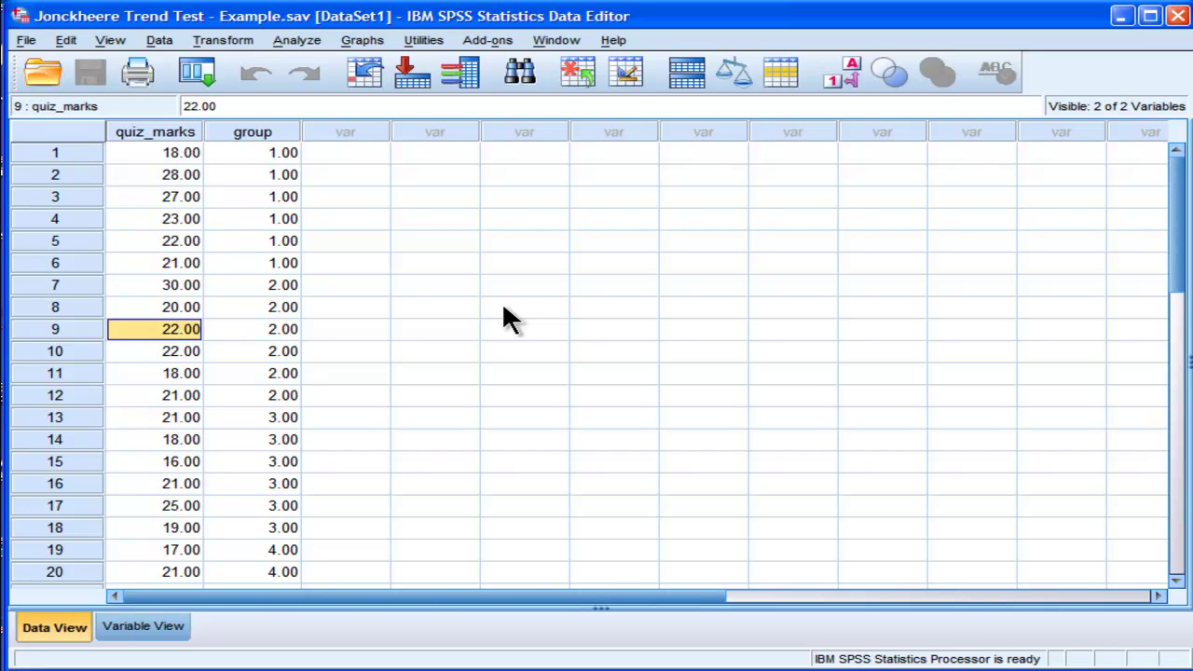
{"action": "key", "text": "Up"}
{"action": "key", "text": "Up"}
{"action": "key", "text": "Up"}
{"action": "key", "text": "Up"}
{"action": "key", "text": "Up"}
{"action": "key", "text": "Up"}
{"action": "key", "text": "Up"}
{"action": "key", "text": "Up"}
{"action": "key", "text": "Down"}
{"action": "key", "text": "Down"}
{"action": "key", "text": "Down"}
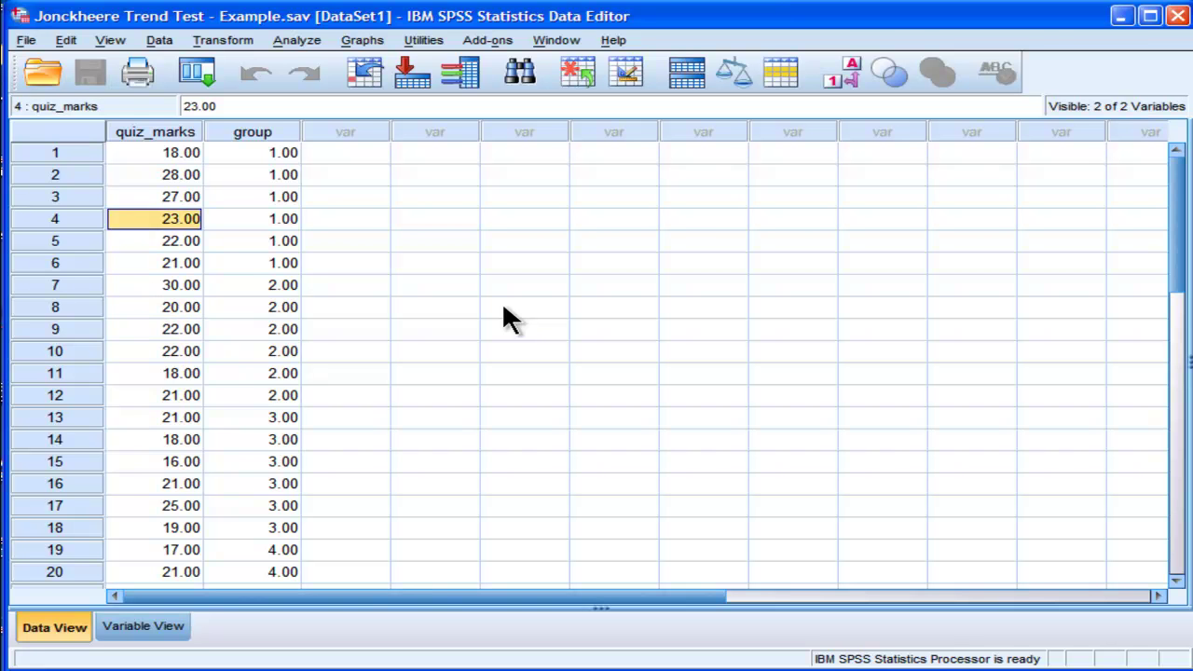
{"action": "key", "text": "Down"}
{"action": "key", "text": "Down"}
{"action": "key", "text": "Down"}
{"action": "key", "text": "Down"}
{"action": "key", "text": "Down"}
{"action": "key", "text": "Up"}
{"action": "key", "text": "Up"}
{"action": "key", "text": "Up"}
{"action": "key", "text": "Up"}
{"action": "key", "text": "Up"}
{"action": "key", "text": "Up"}
{"action": "key", "text": "Up"}
{"action": "key", "text": "Up"}
{"action": "key", "text": "Down"}
{"action": "key", "text": "Down"}
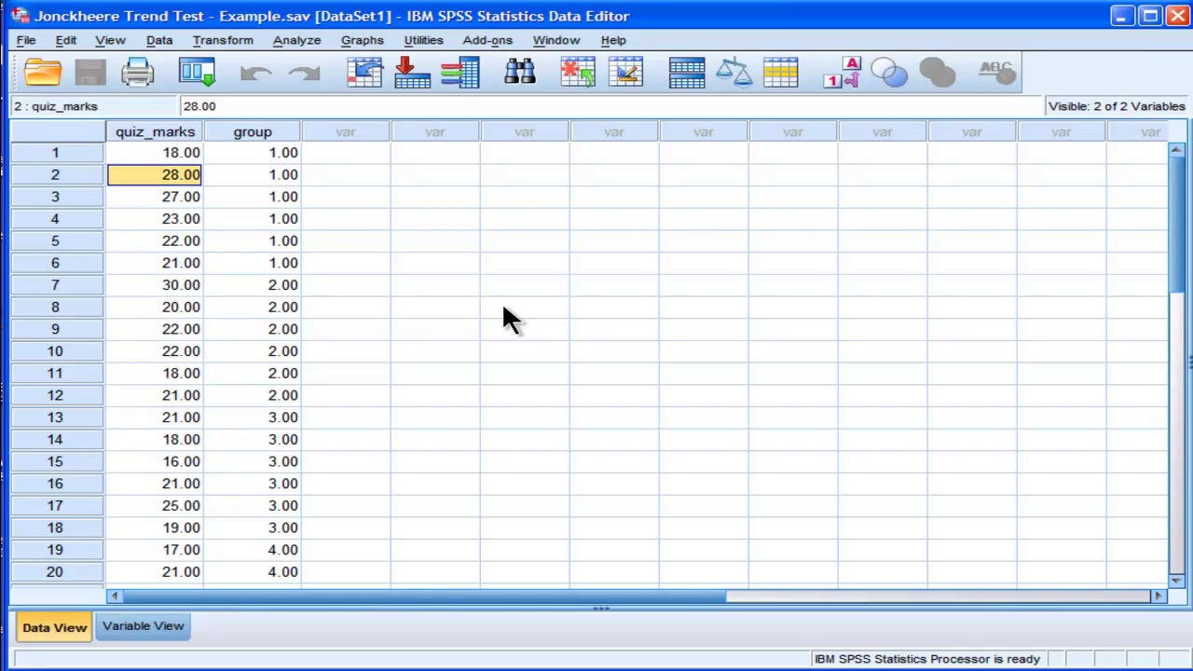
{"action": "key", "text": "Down"}
{"action": "key", "text": "Down"}
{"action": "key", "text": "Down"}
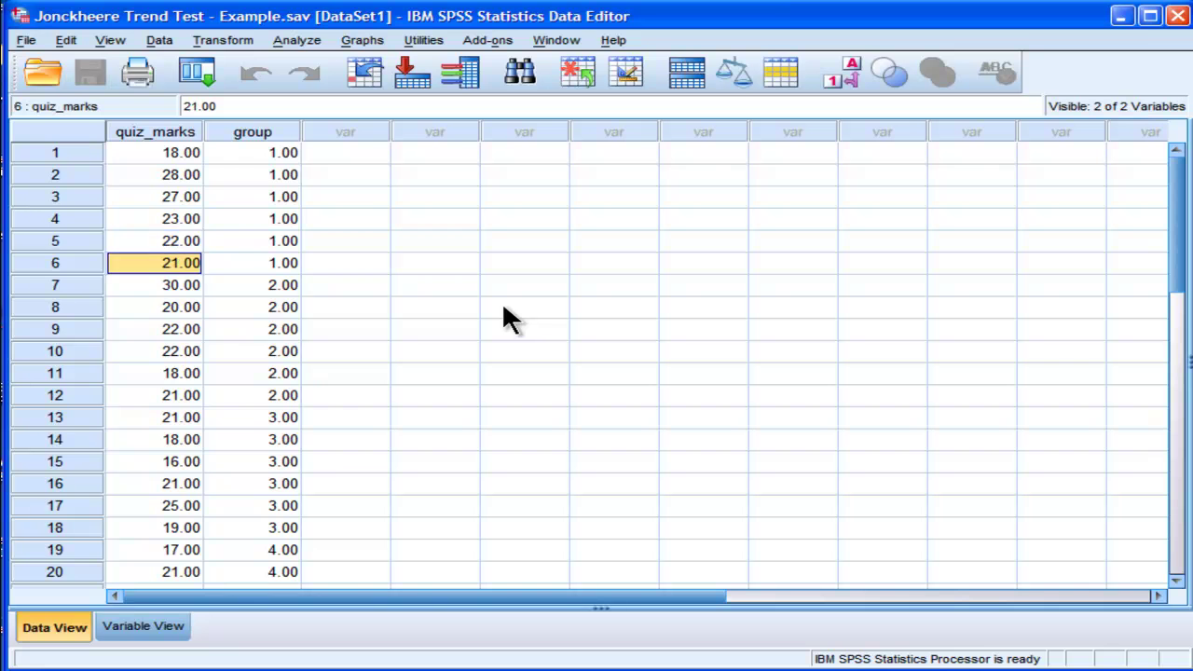
{"action": "key", "text": "Up"}
{"action": "key", "text": "Up"}
{"action": "key", "text": "Up"}
{"action": "key", "text": "Up"}
{"action": "key", "text": "Up"}
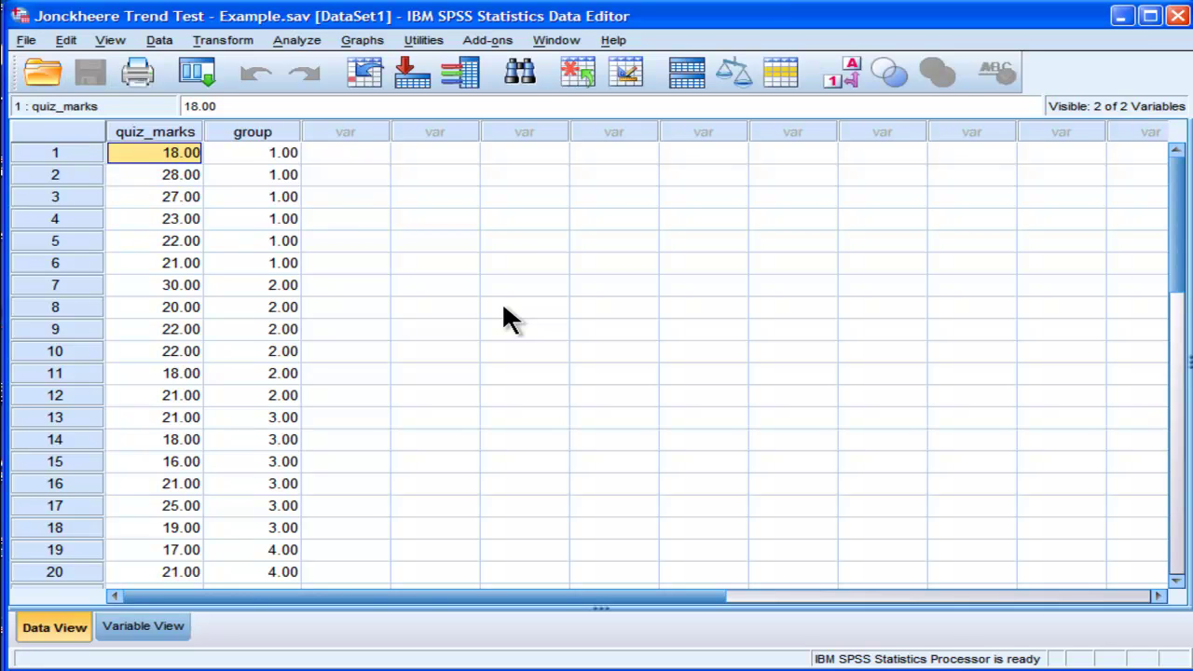
{"action": "key", "text": "Down"}
{"action": "key", "text": "Up"}
{"action": "left_click", "coordinate": [370, 157]}
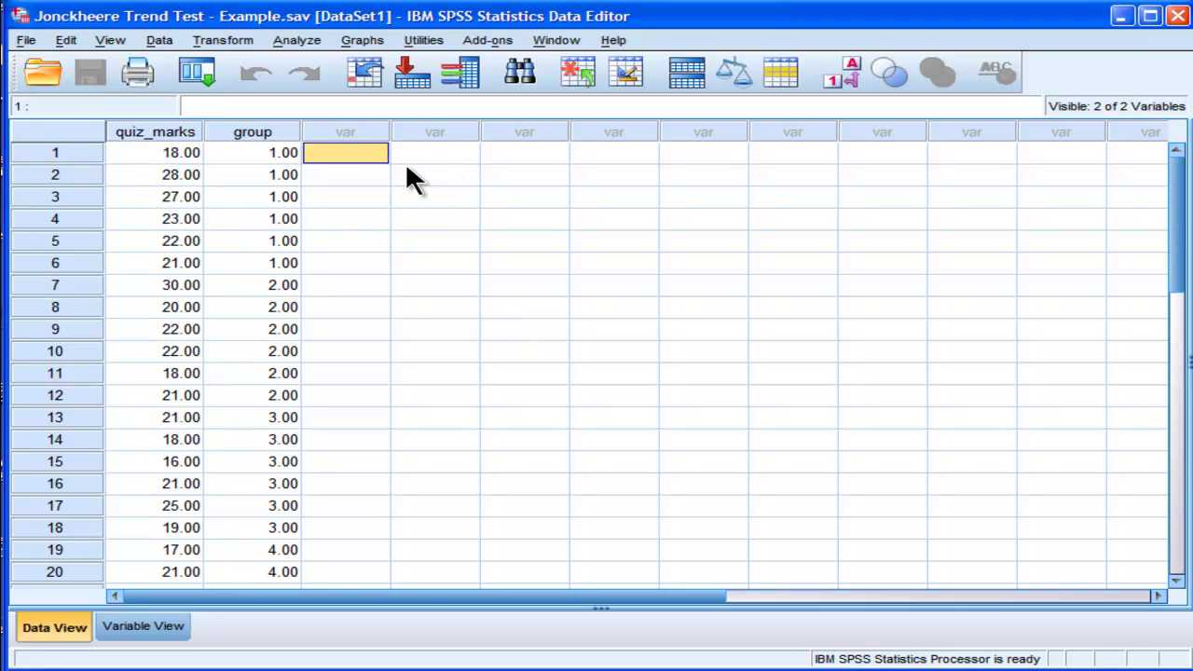
In the K Independent Samples legacy dialog, test quiz_marks with group as the grouping variable.
{"action": "left_click", "coordinate": [296, 41]}
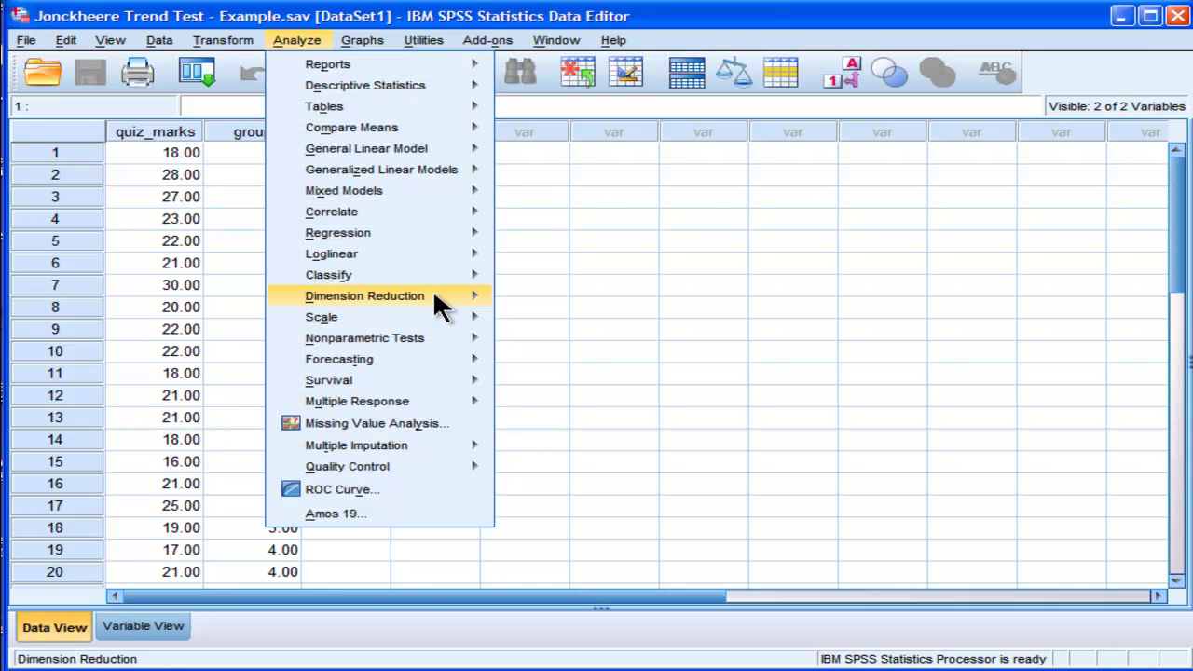
{"action": "mouse_move", "coordinate": [463, 340]}
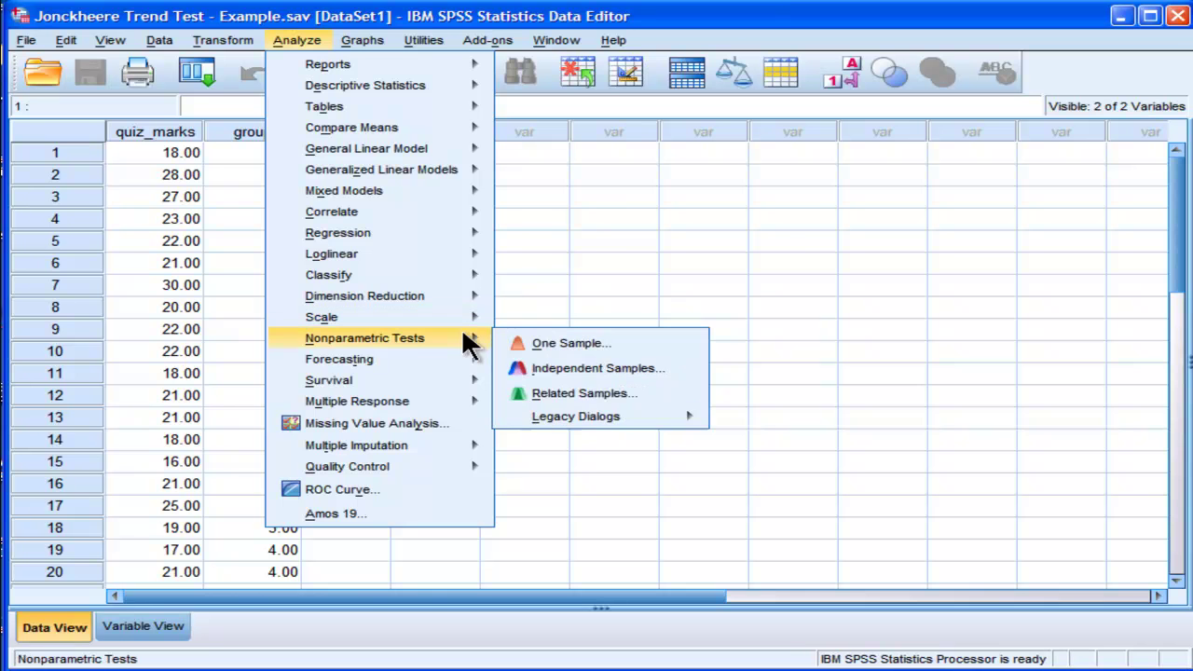
{"action": "mouse_move", "coordinate": [585, 412]}
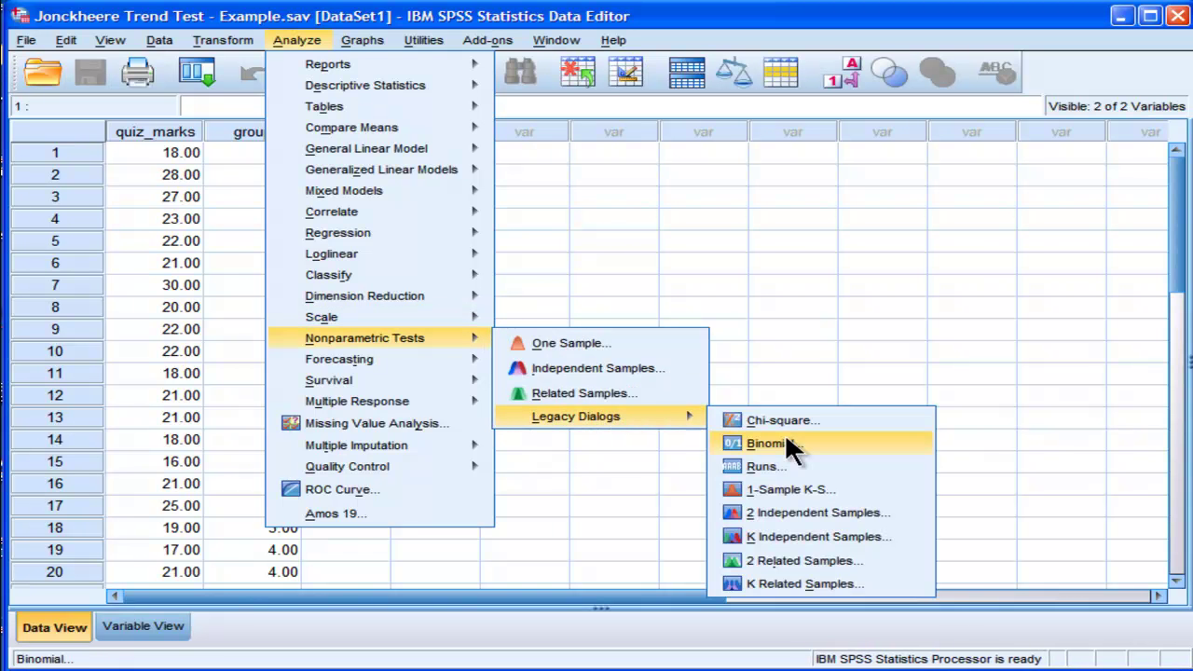
{"action": "left_click", "coordinate": [759, 540]}
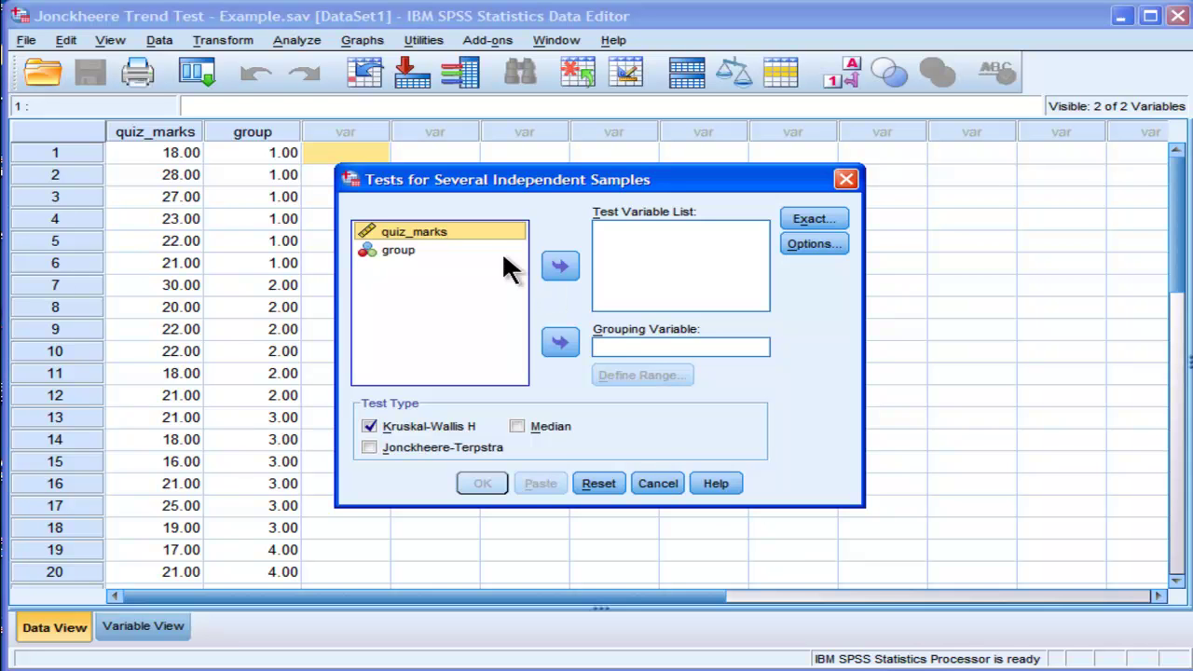
{"action": "left_click", "coordinate": [562, 267]}
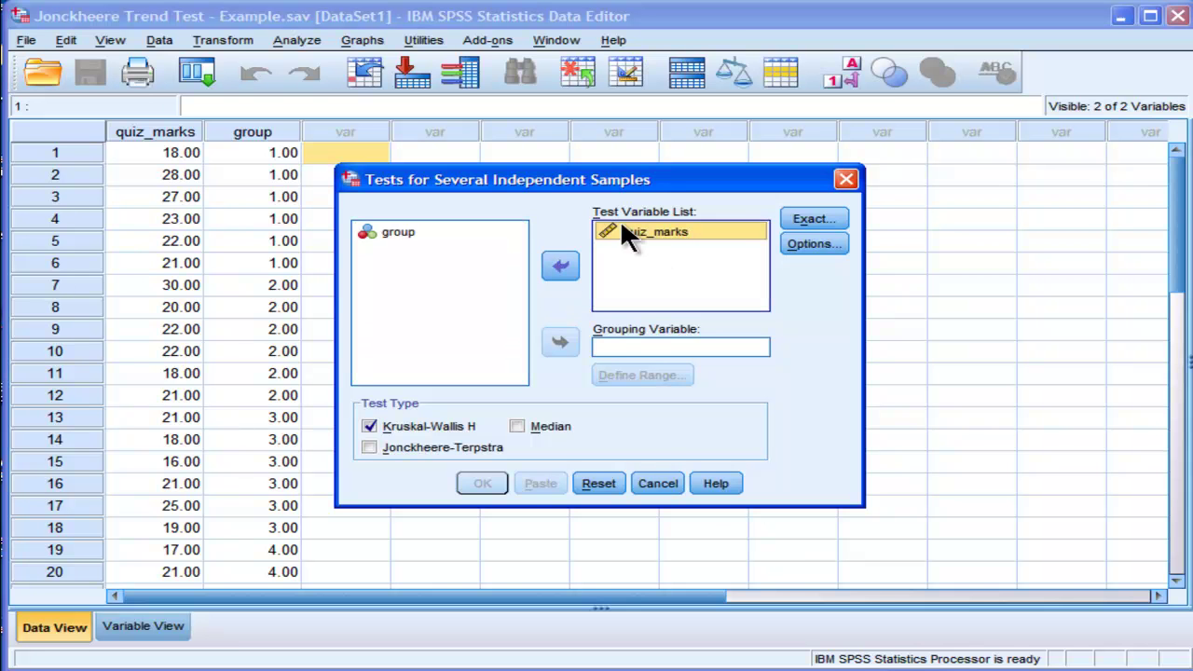
{"action": "left_click", "coordinate": [392, 233]}
{"action": "left_click", "coordinate": [559, 343]}
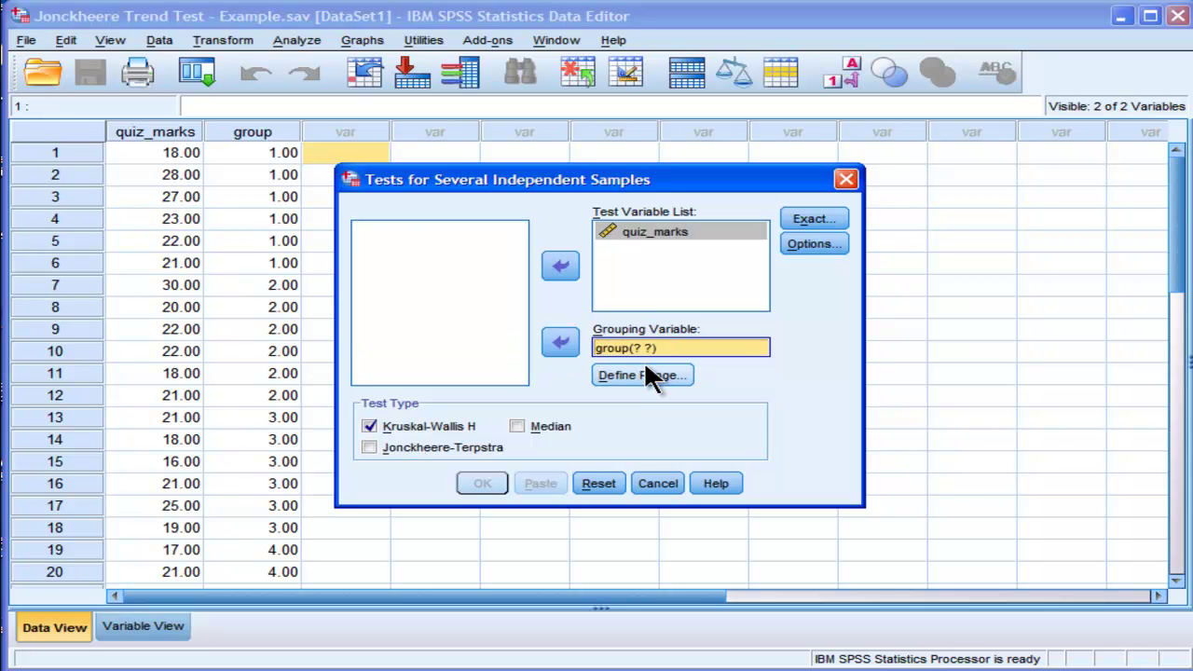
Define the grouping variable's range as minimum 1 and maximum 4.
{"action": "left_click", "coordinate": [642, 375]}
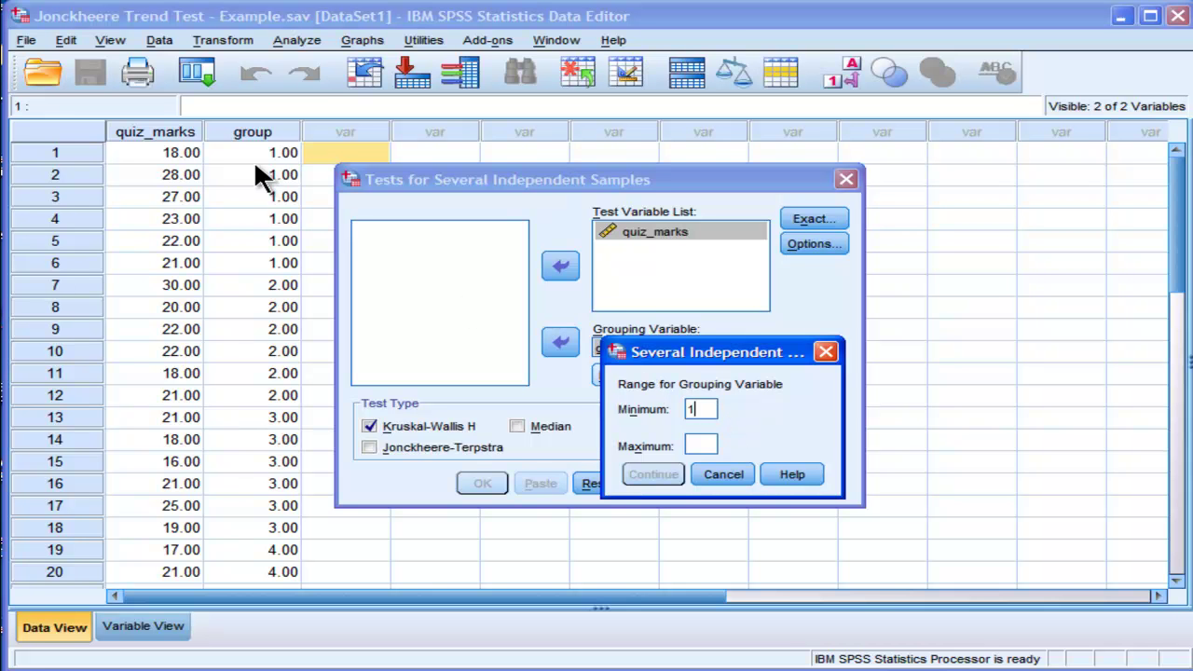
{"action": "left_click", "coordinate": [703, 445]}
{"action": "type", "text": "4"}
{"action": "left_click", "coordinate": [655, 474]}
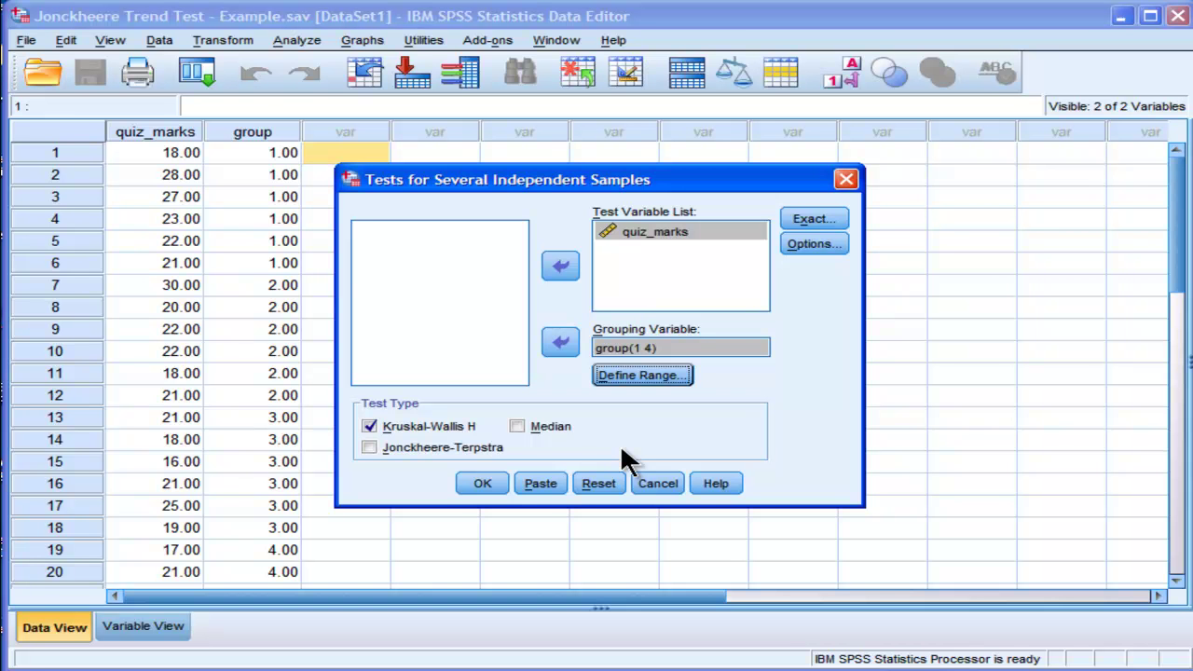
Replace Kruskal-Wallis H with Jonckheere-Terpstra, leaving the Options settings unchanged.
{"action": "left_click", "coordinate": [378, 424]}
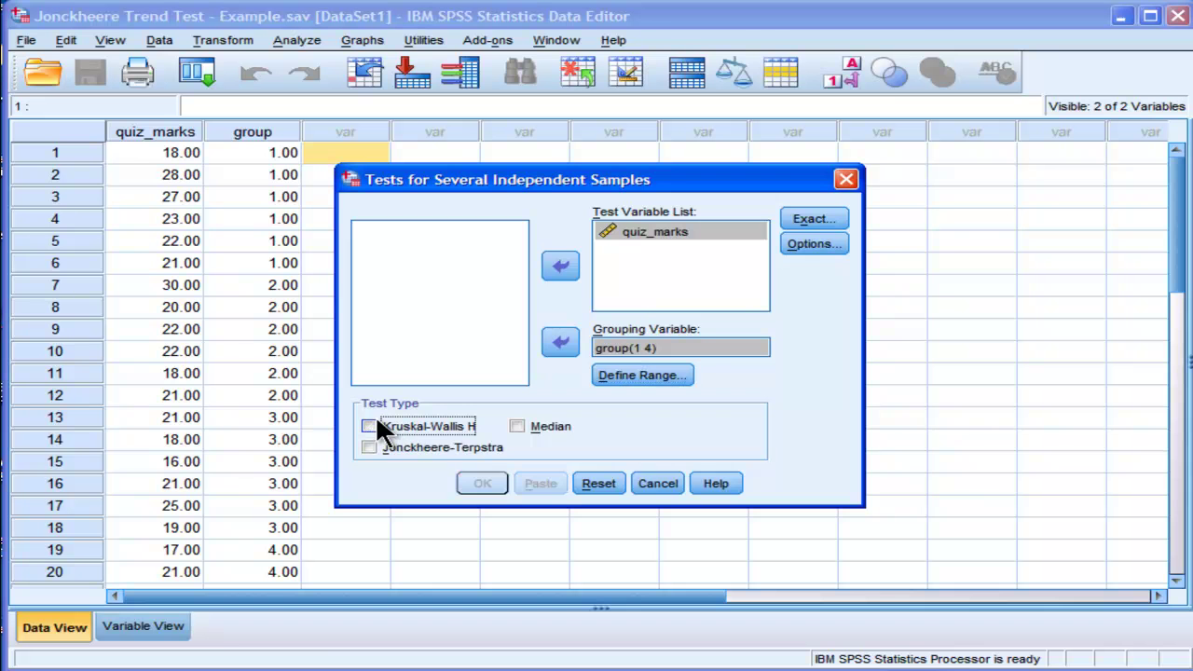
{"action": "left_click", "coordinate": [369, 448]}
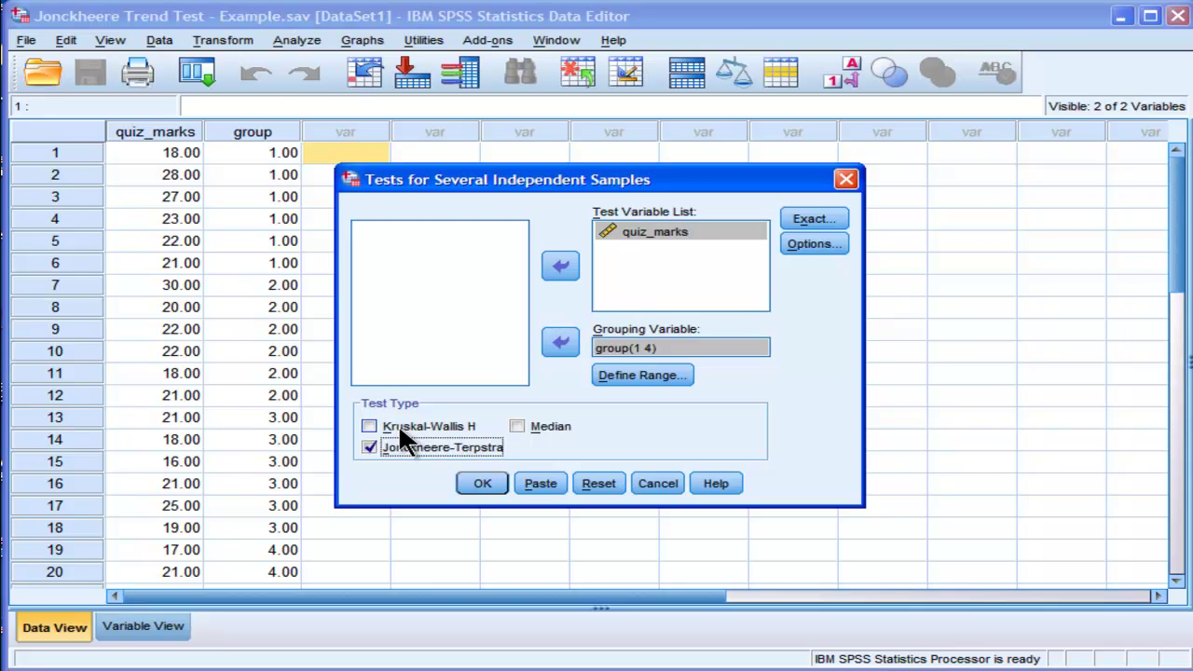
{"action": "left_click", "coordinate": [813, 244]}
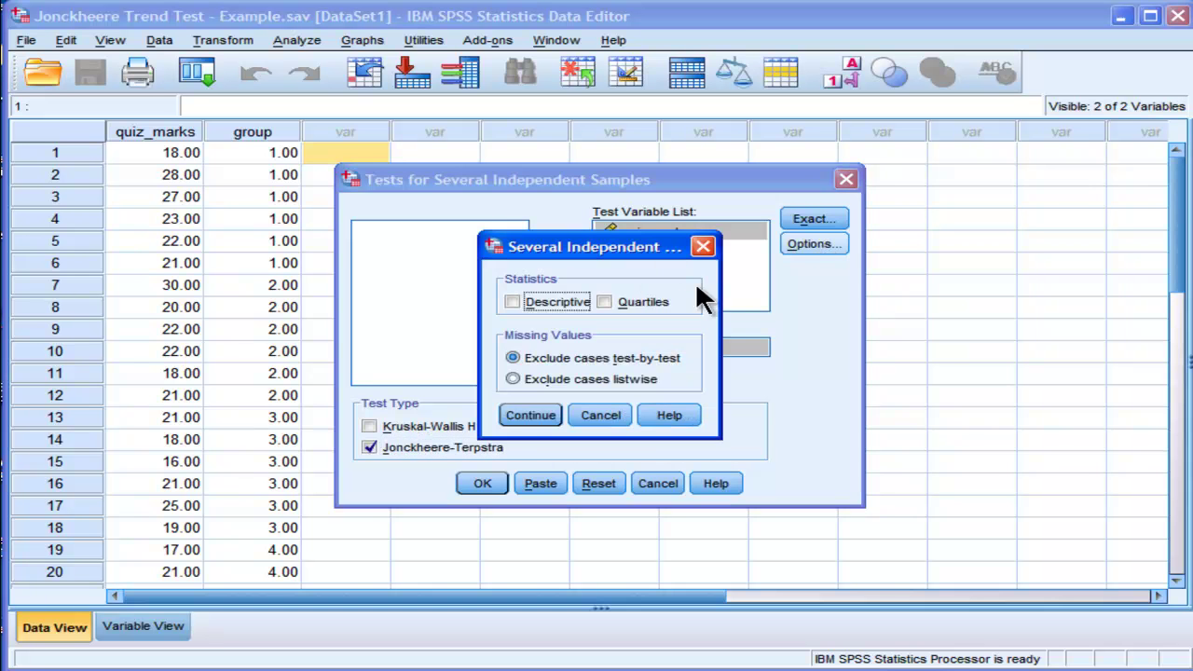
{"action": "left_click", "coordinate": [705, 246]}
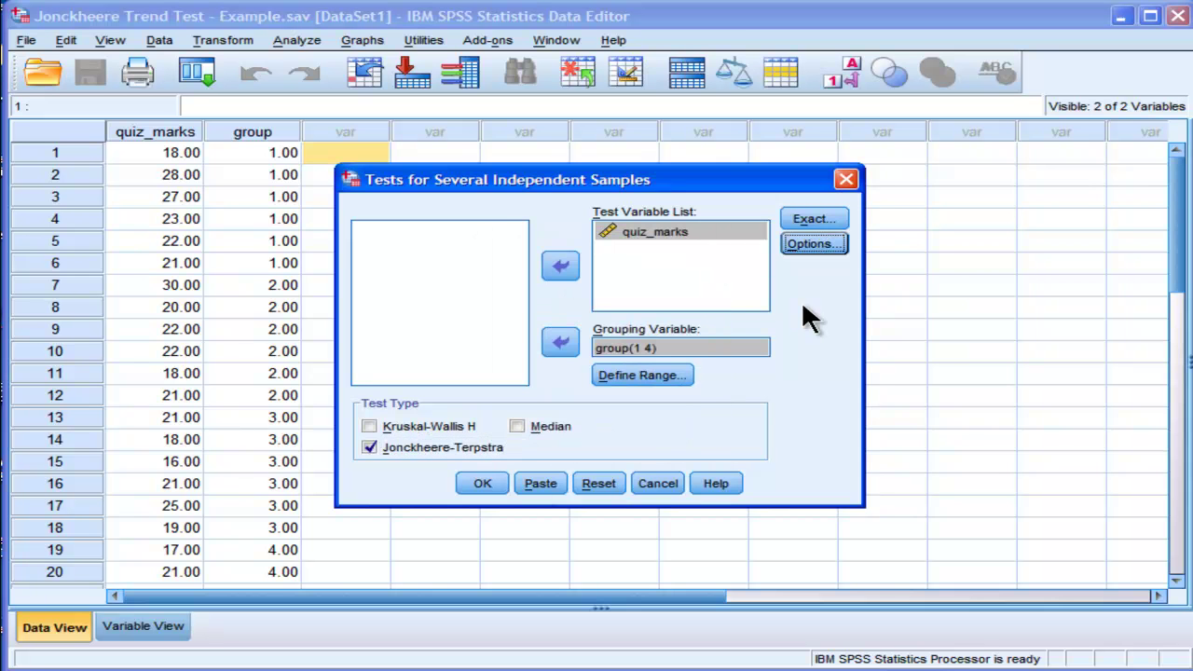